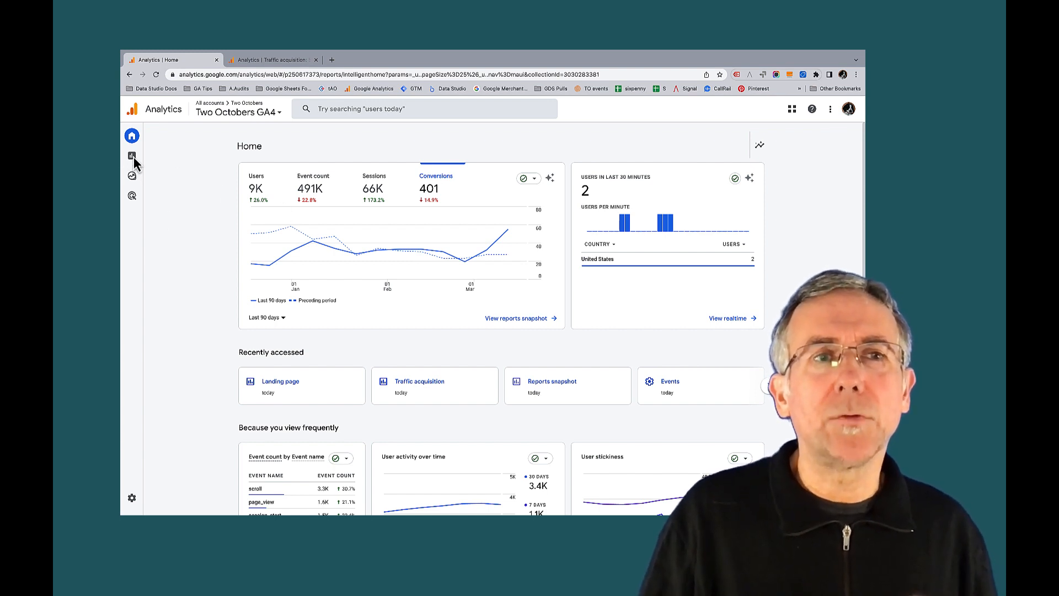
- Open the Traffic acquisition report and set its primary dimension to Session source / medium
left_click(164, 165)
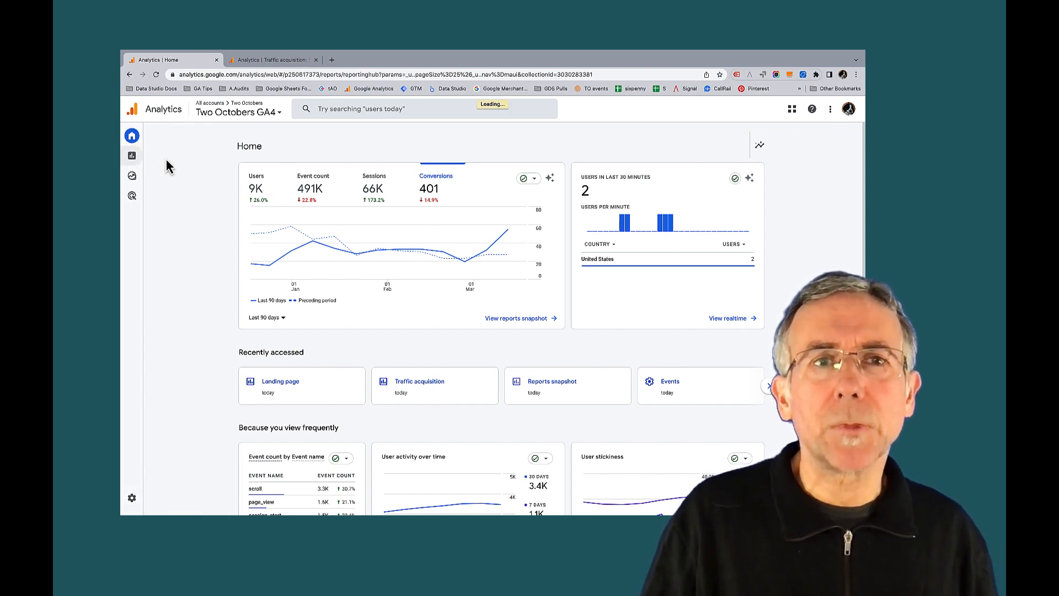
left_click(176, 183)
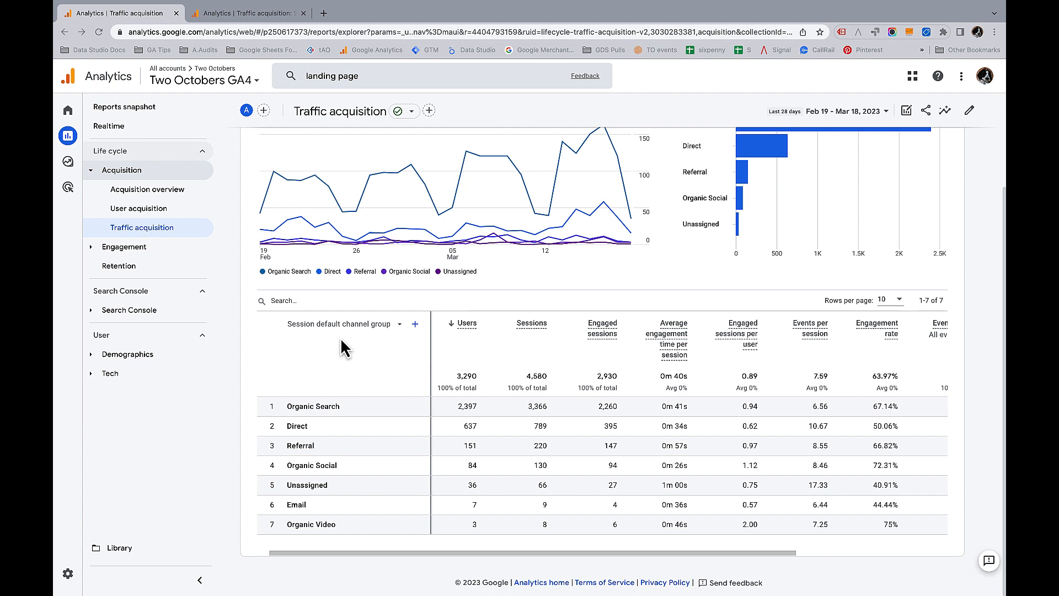
left_click(400, 325)
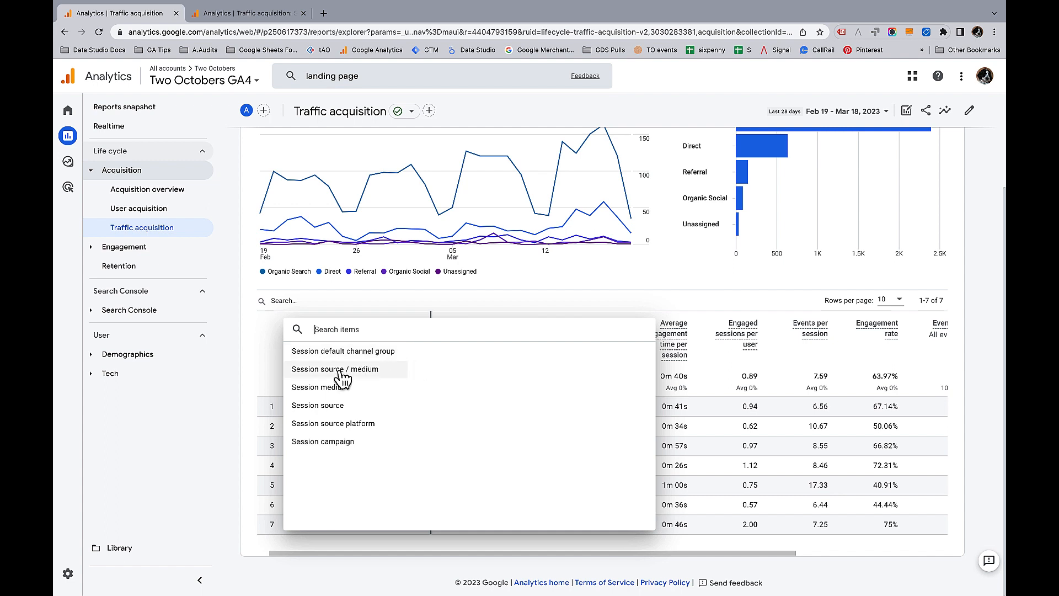
left_click(341, 372)
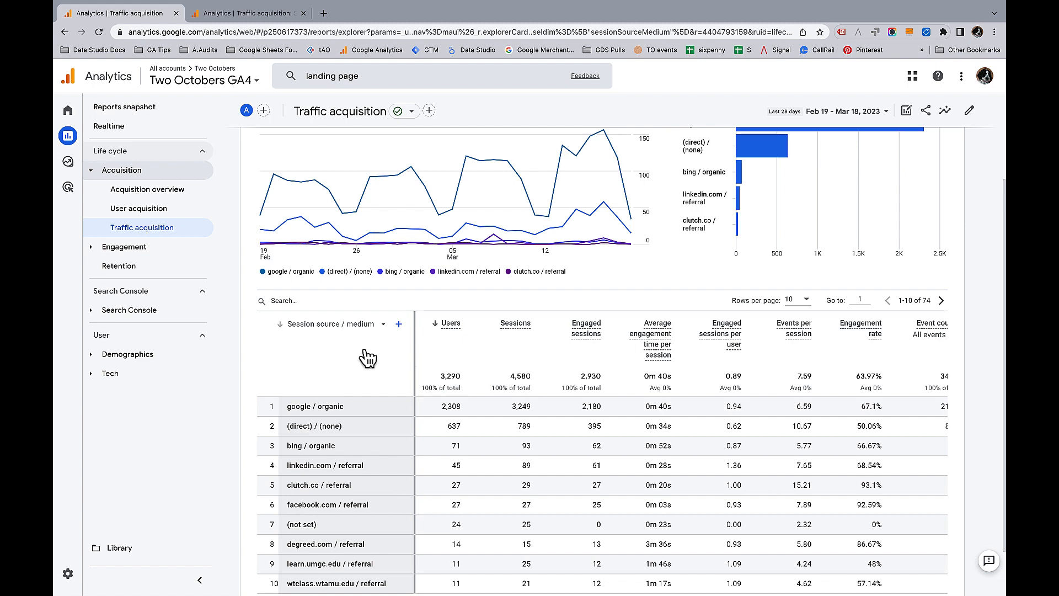
- Sort the traffic acquisition table by Sessions, switch to Users, and sort it by Sessions again
scroll(369, 358, "up", 1)
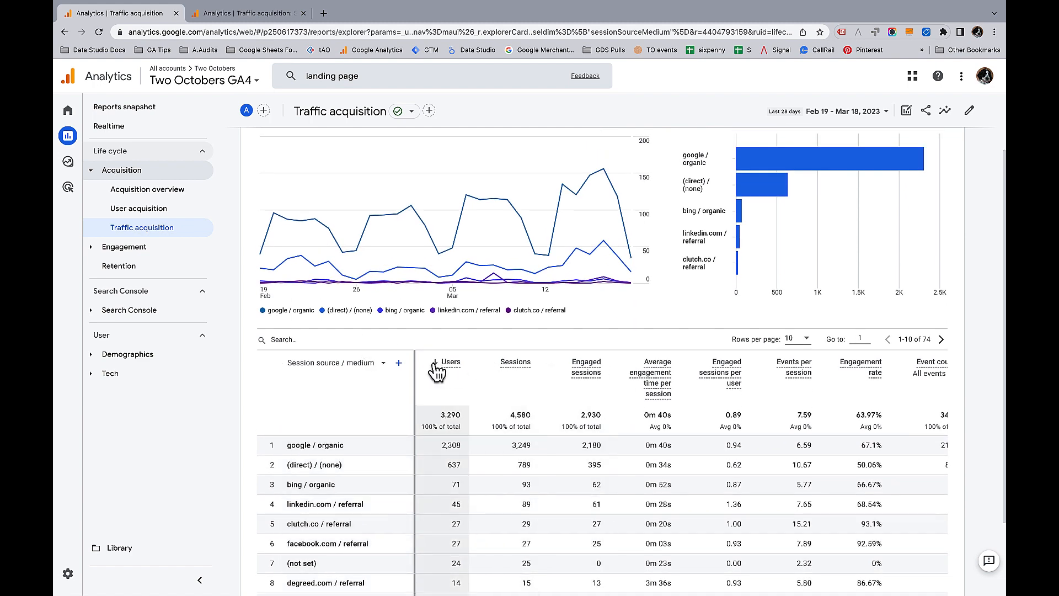
scroll(437, 372, "down", 1)
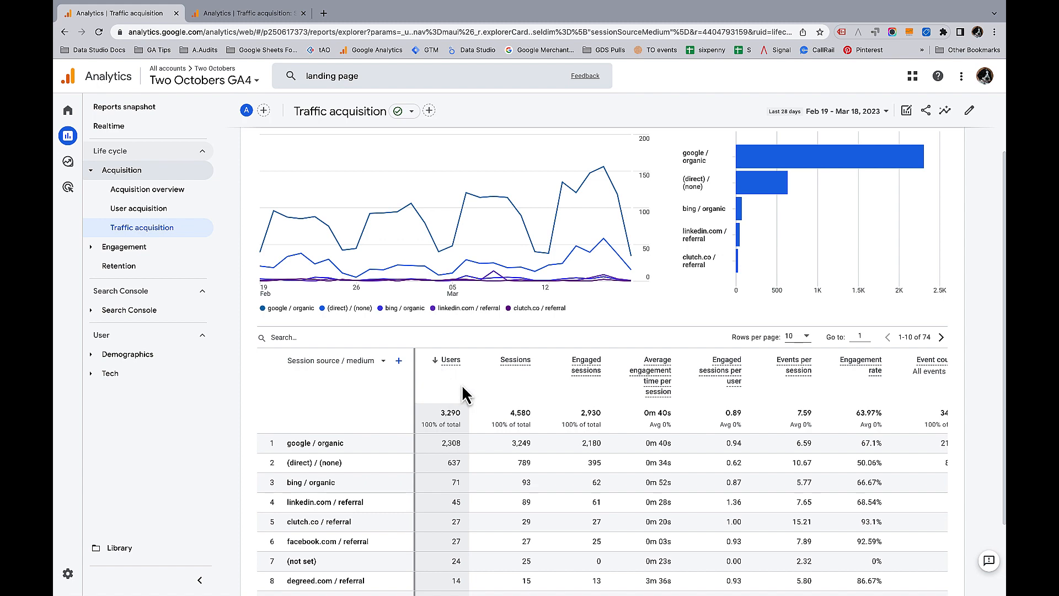
left_click(500, 365)
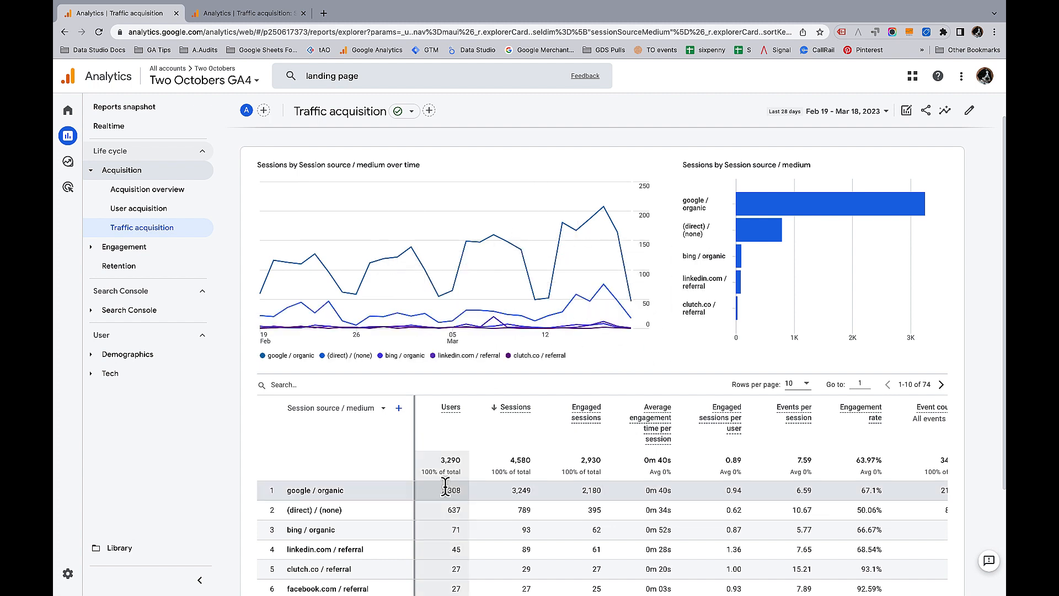
left_click(439, 411)
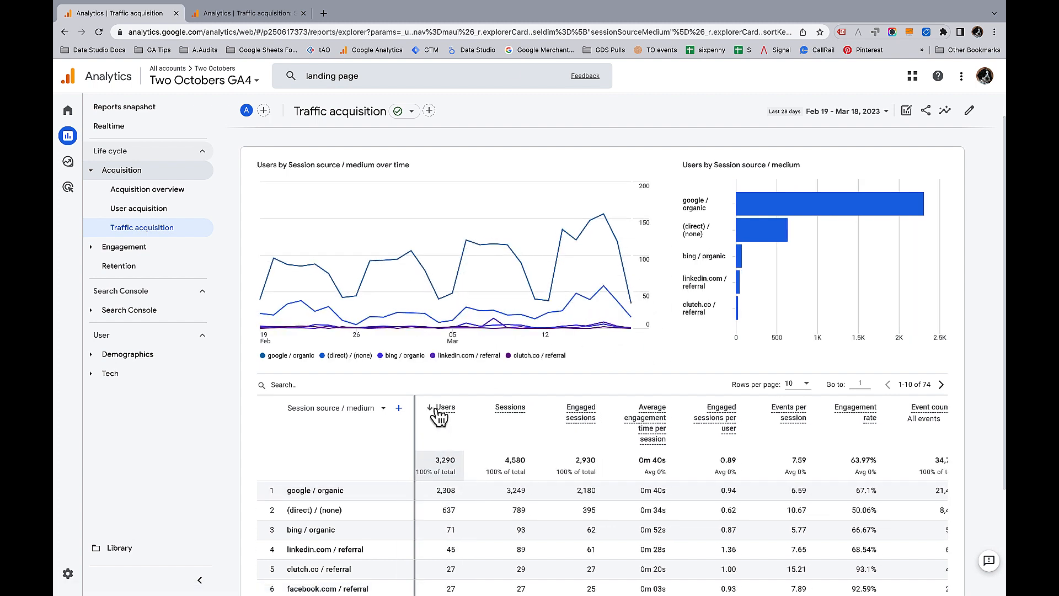
left_click(494, 411)
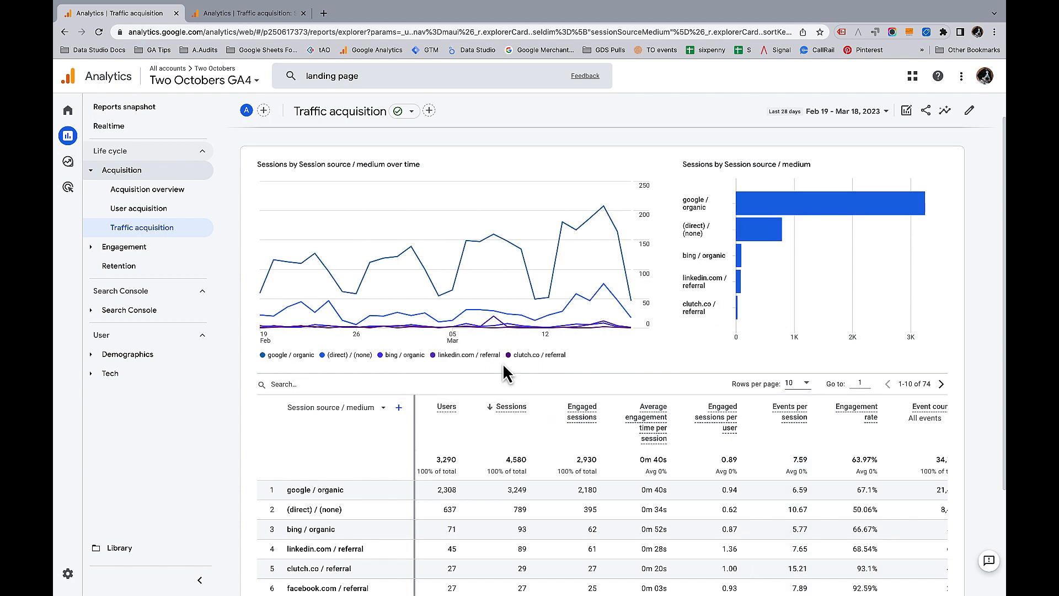
- Limit the Conversions column of the table to the contact_us_submission event
scroll(746, 460, "right", 5)
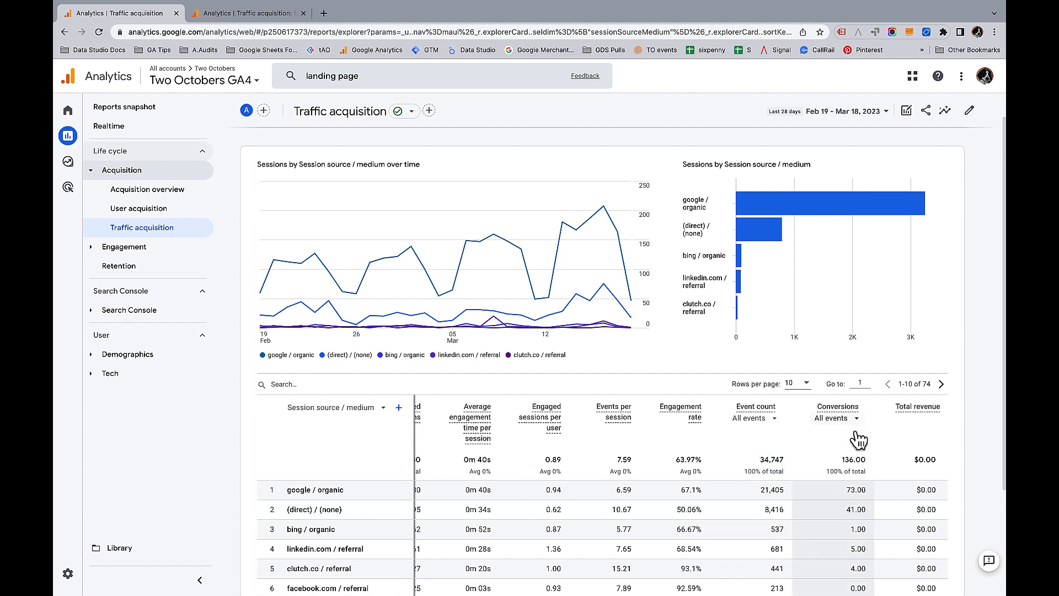
scroll(860, 437, "right", 1)
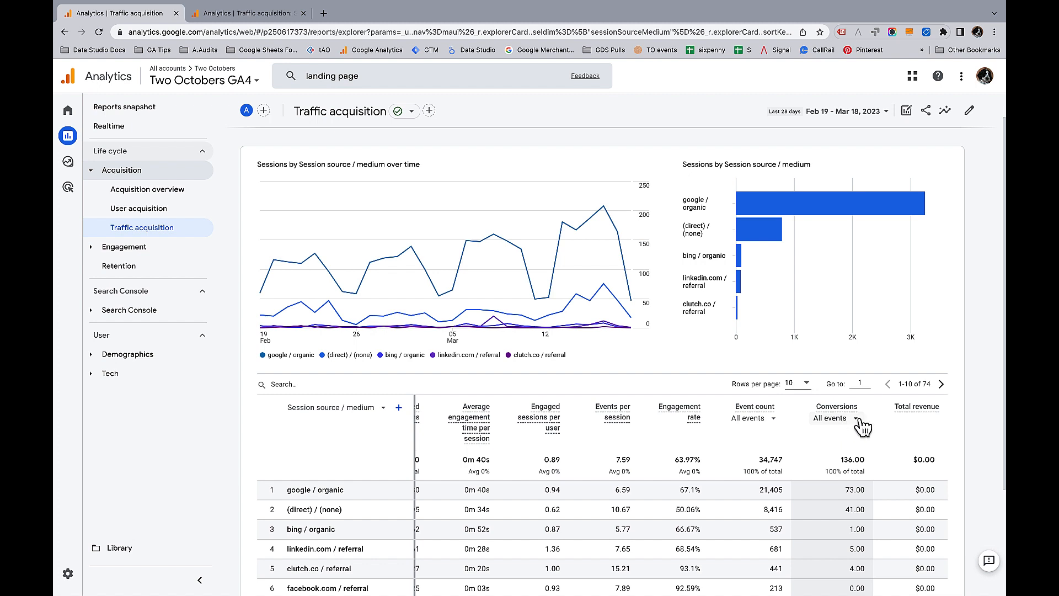
left_click(857, 419)
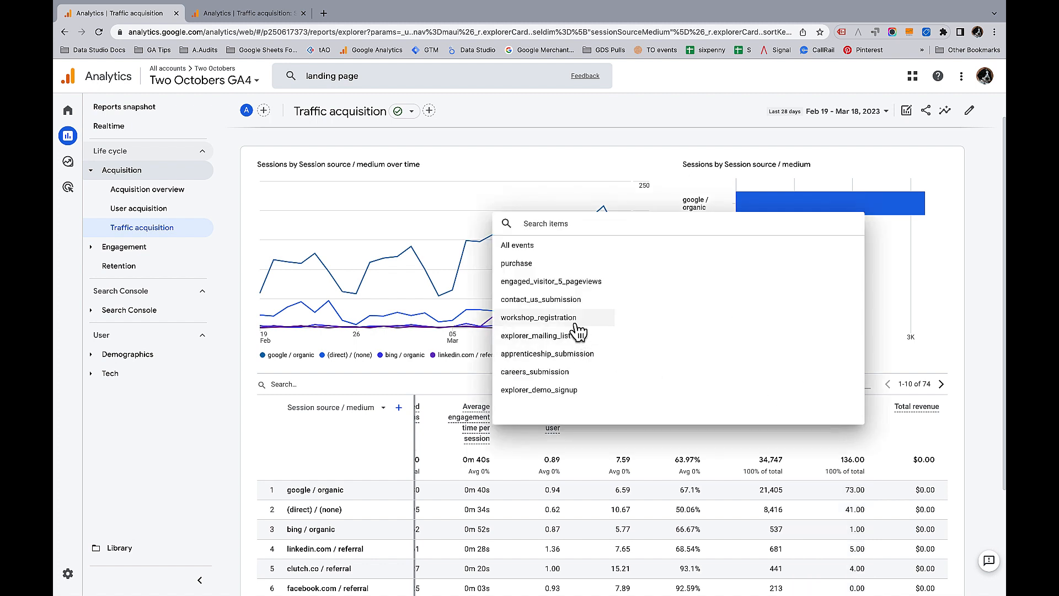
left_click(560, 300)
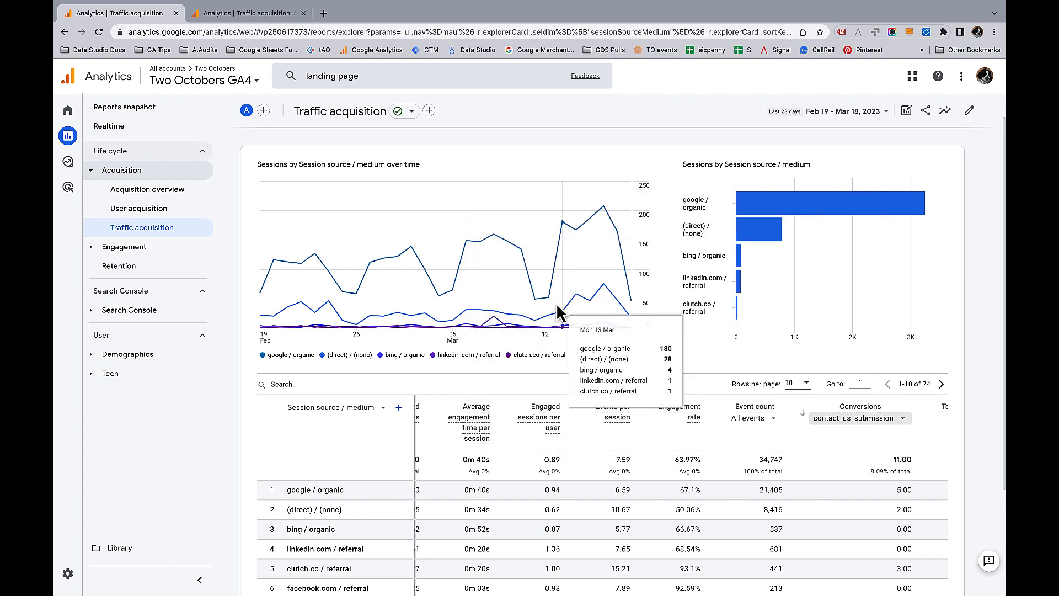
- Examine the contact_us_submission conversions for each session source / medium, and open the list of available conversion events
scroll(857, 490, "down", 3)
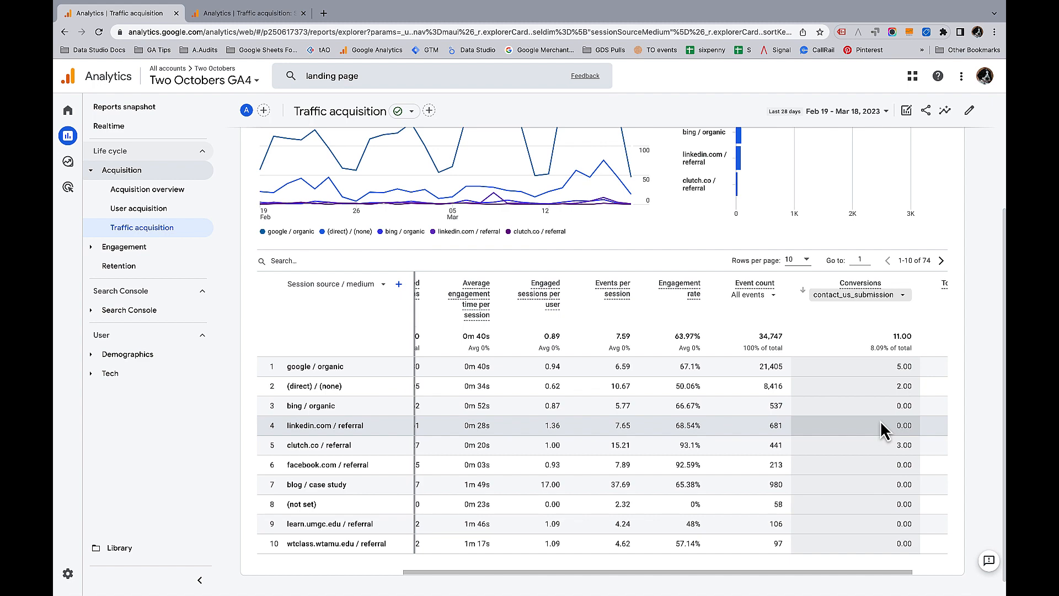
scroll(881, 430, "left", 2)
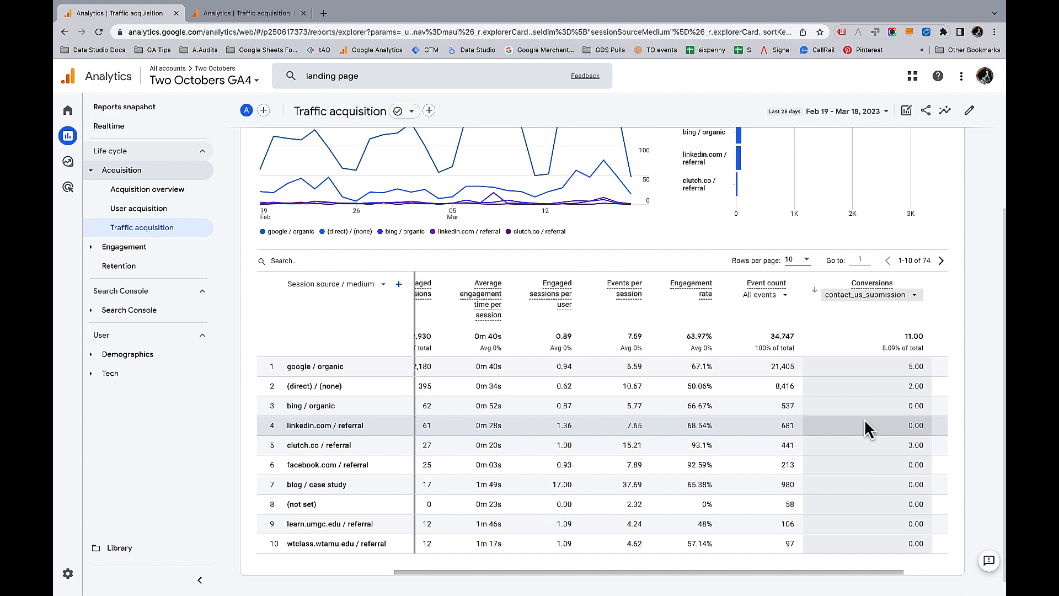
scroll(866, 429, "right", 3)
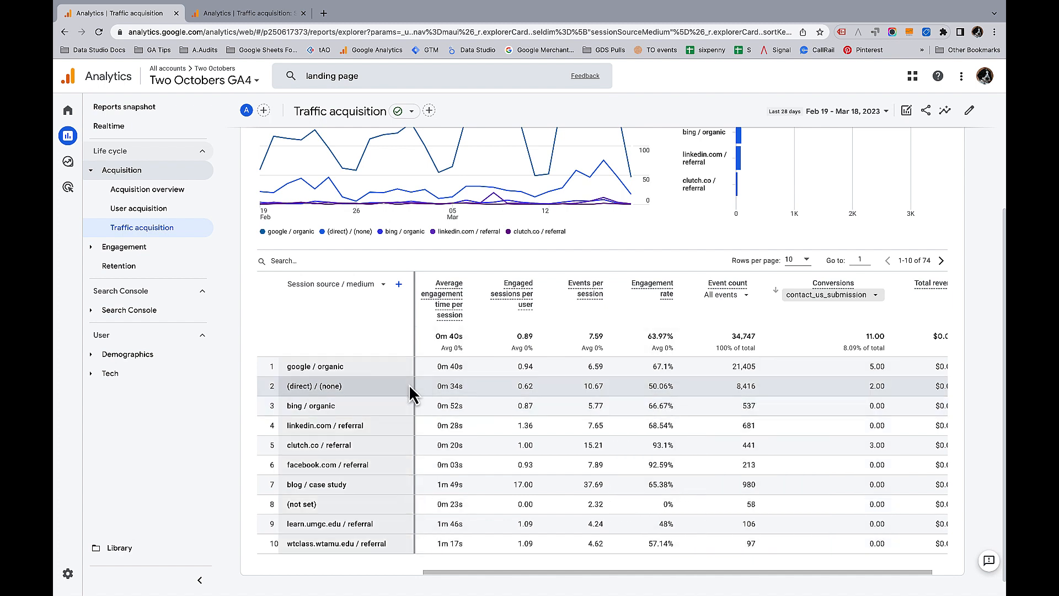
scroll(366, 392, "right", 1)
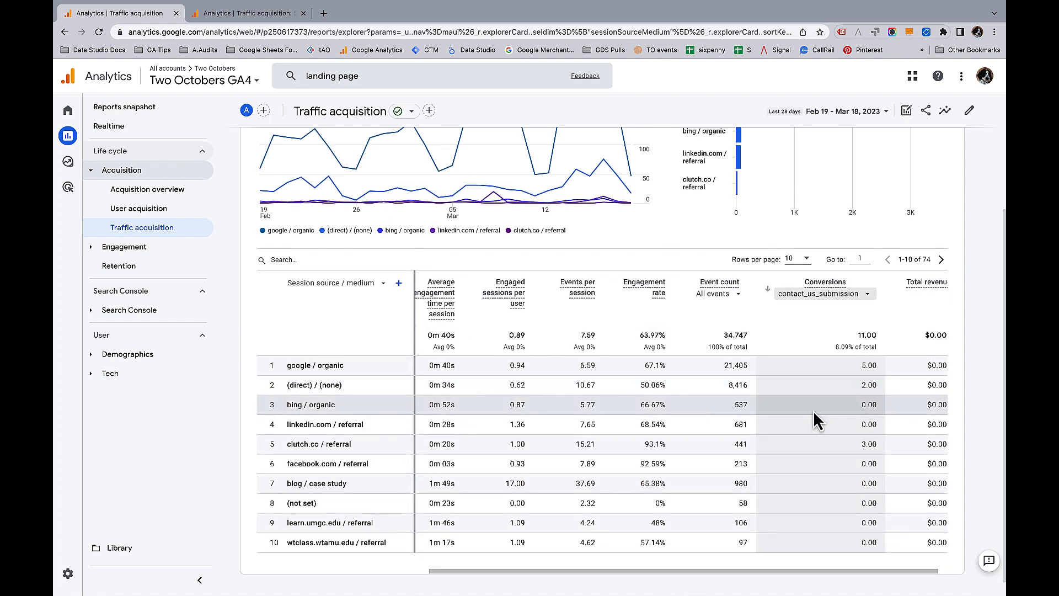
scroll(814, 411, "right", 1)
left_click(811, 293)
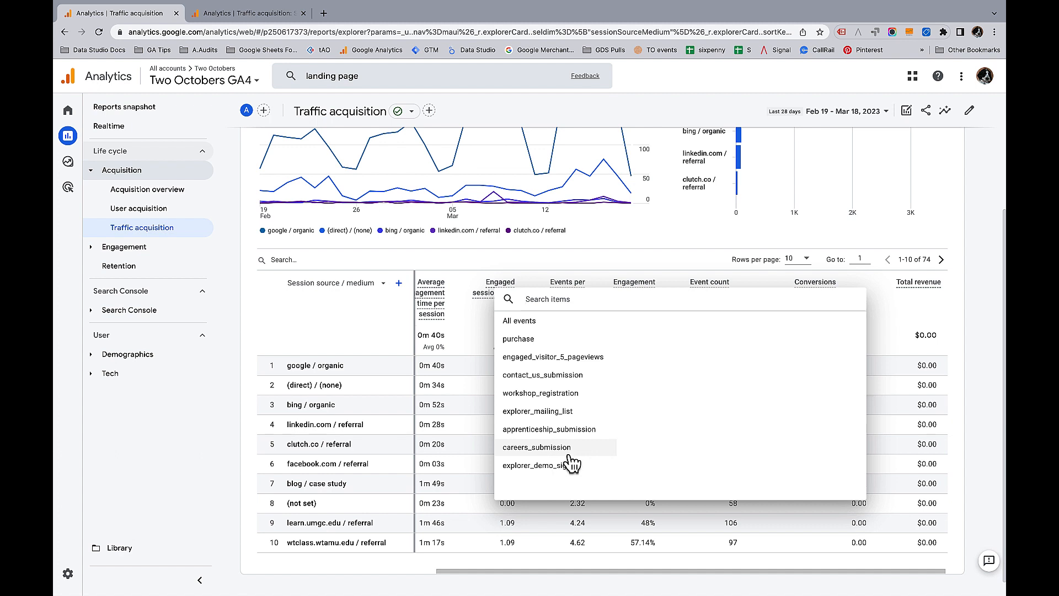
- Open the property's Events page in the Admin settings to check which events are marked as conversions
left_click(71, 584)
left_click(69, 577)
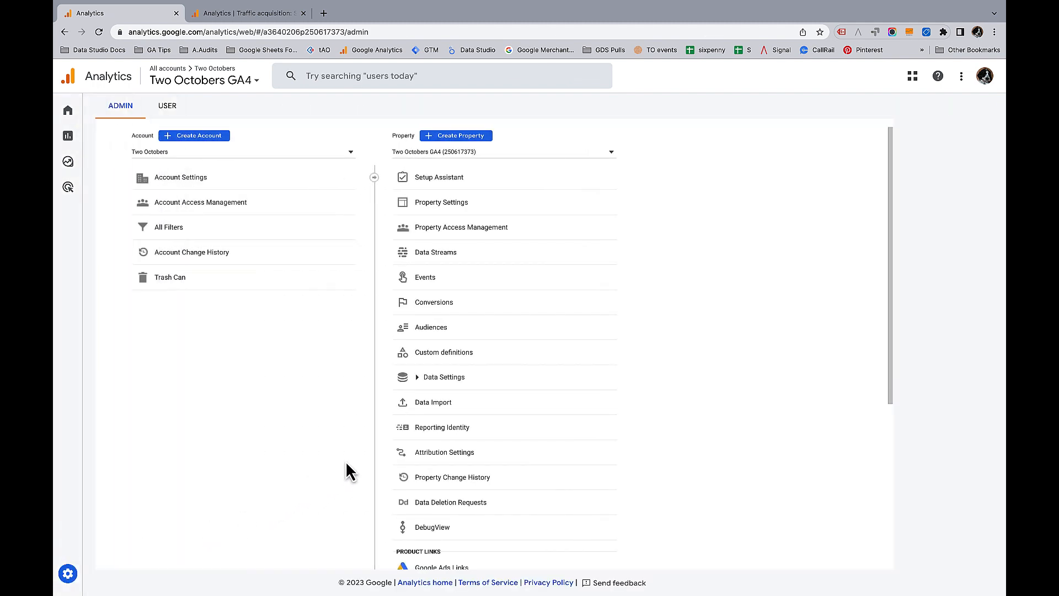
left_click(433, 284)
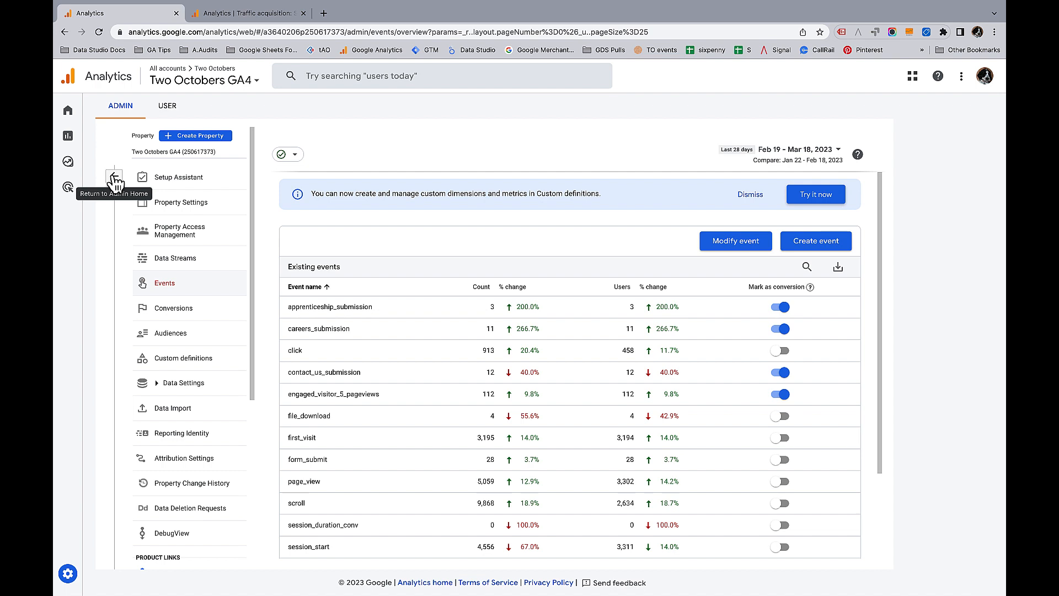
- Return to the Traffic acquisition report and add a comparison that includes Country = United States
left_click(80, 138)
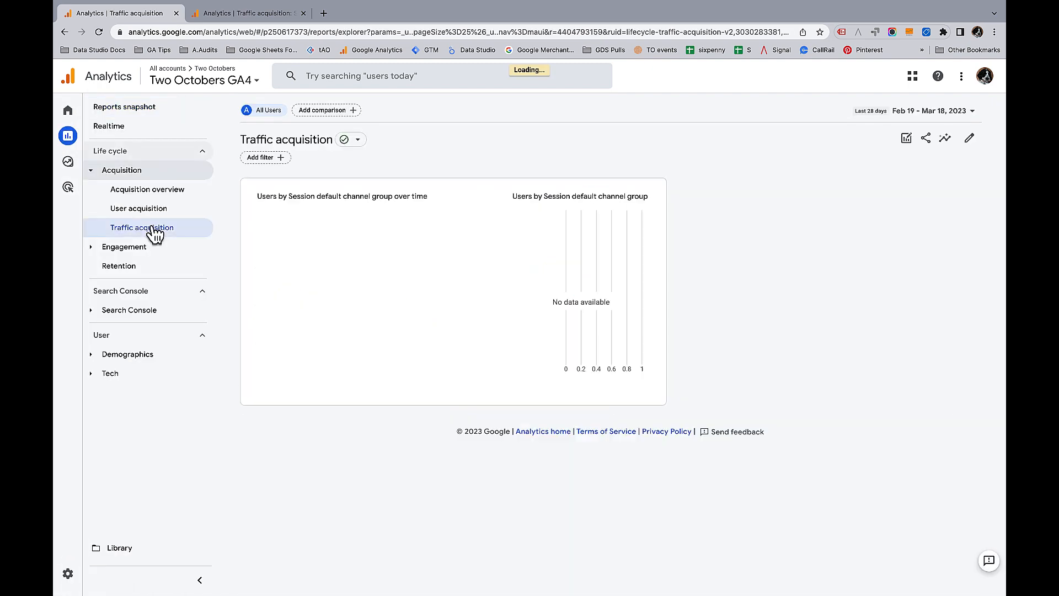
scroll(745, 496, "right", 5)
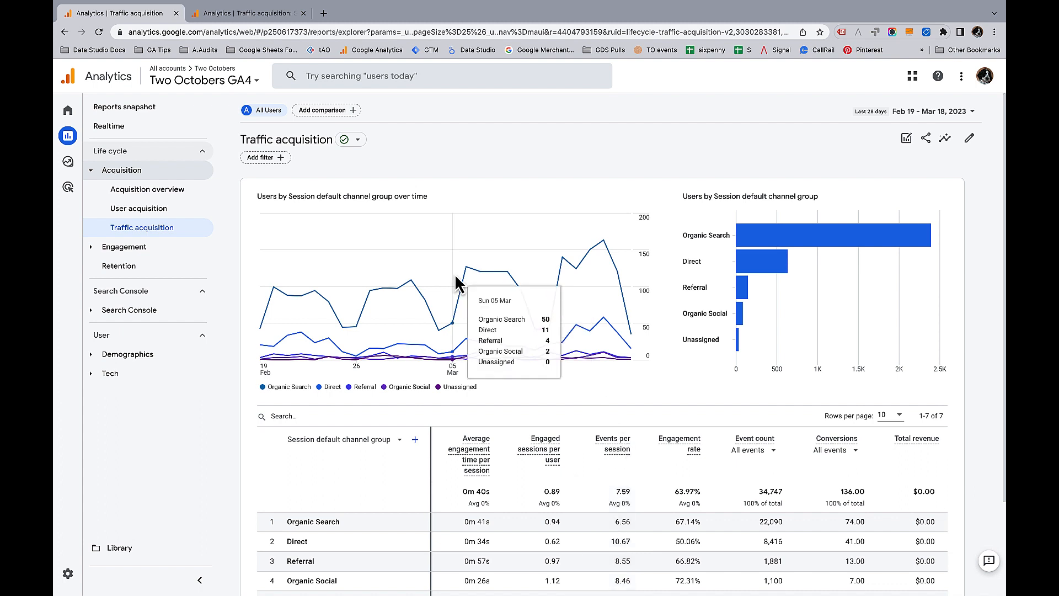
left_click(354, 112)
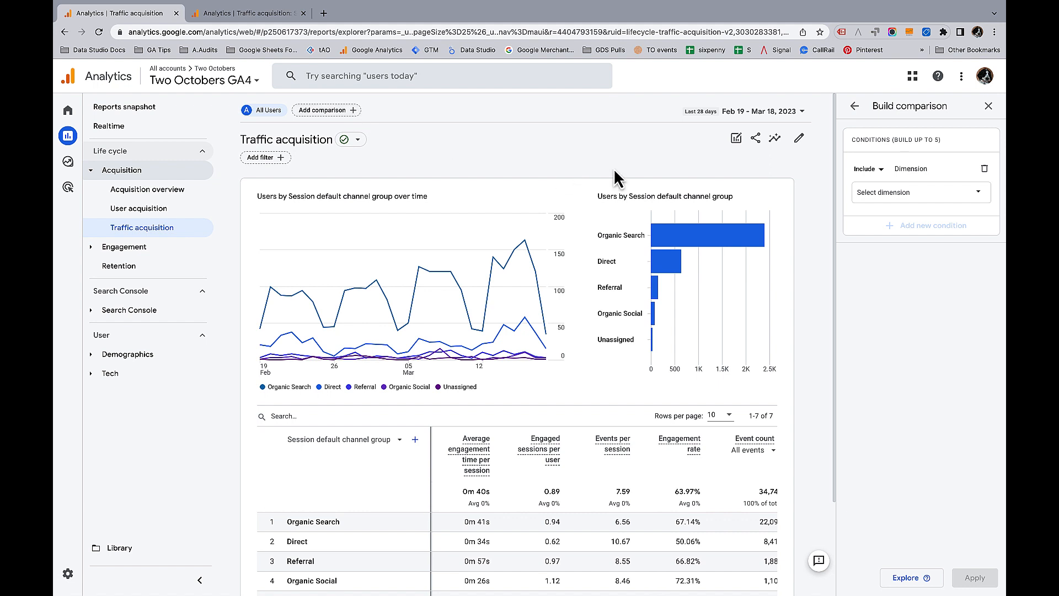
left_click(912, 195)
type("coun")
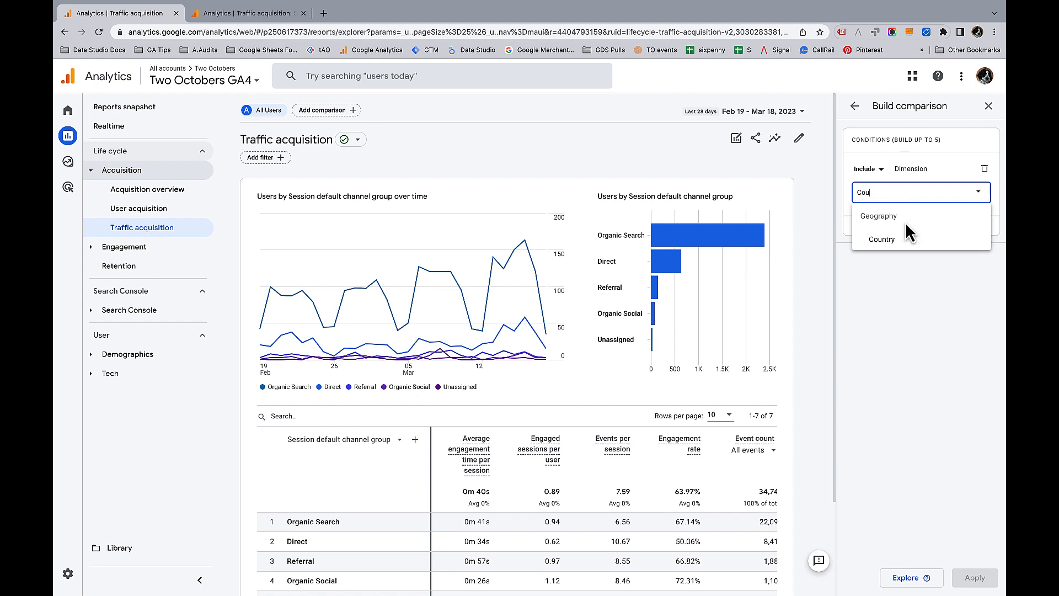
left_click(889, 240)
left_click(894, 235)
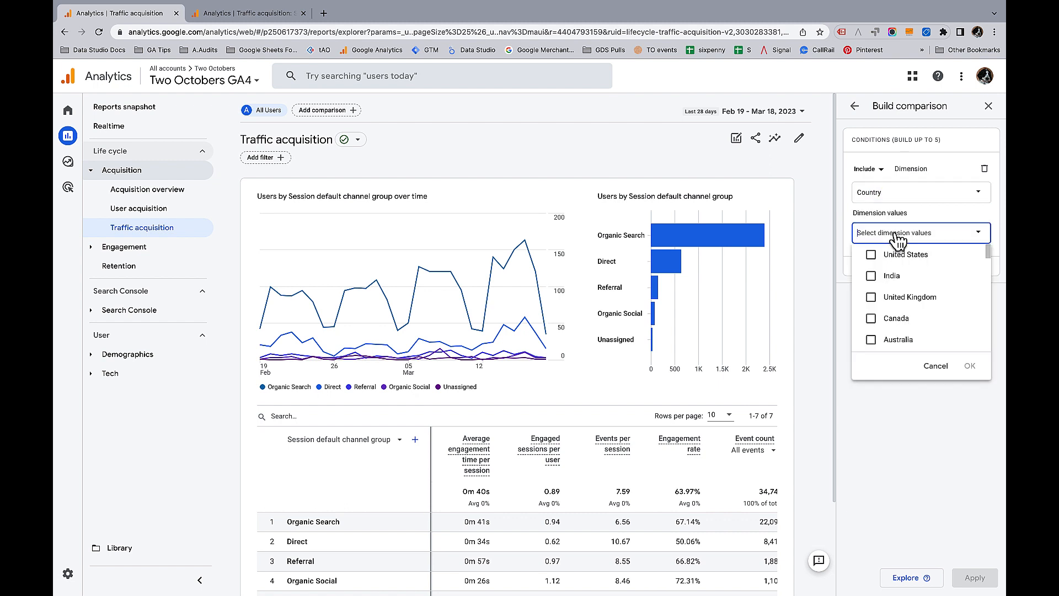
left_click(872, 255)
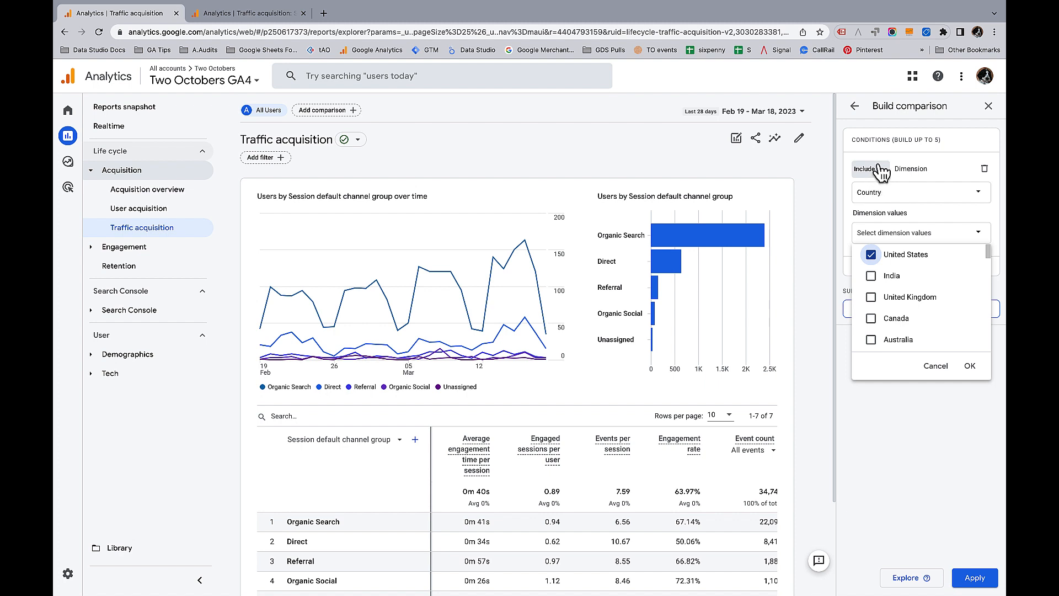
left_click(976, 579)
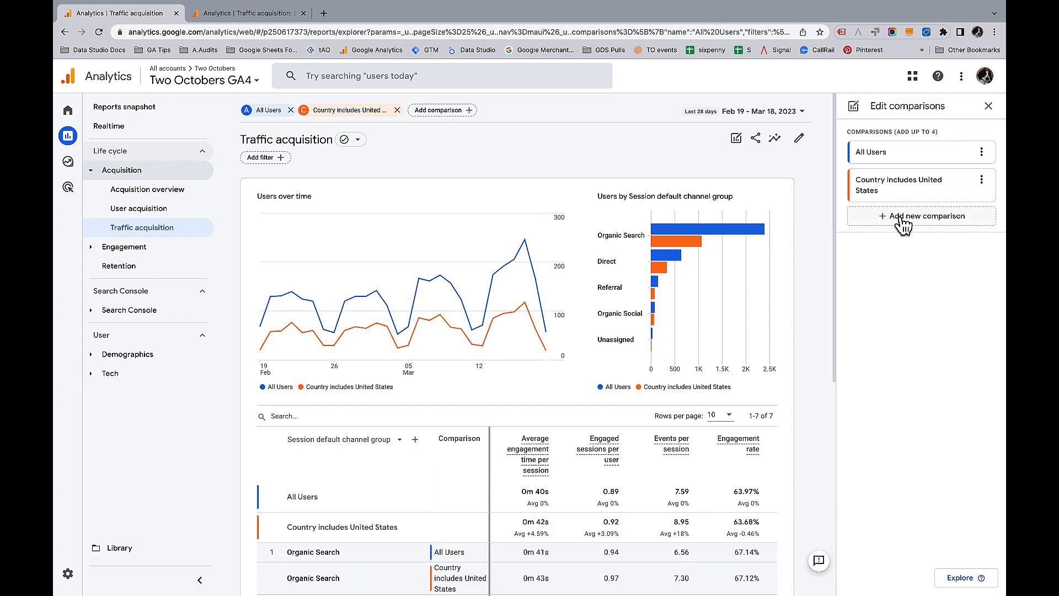
- Add another comparison that excludes Country = United States, and remove the All Users comparison from the report
left_click(902, 219)
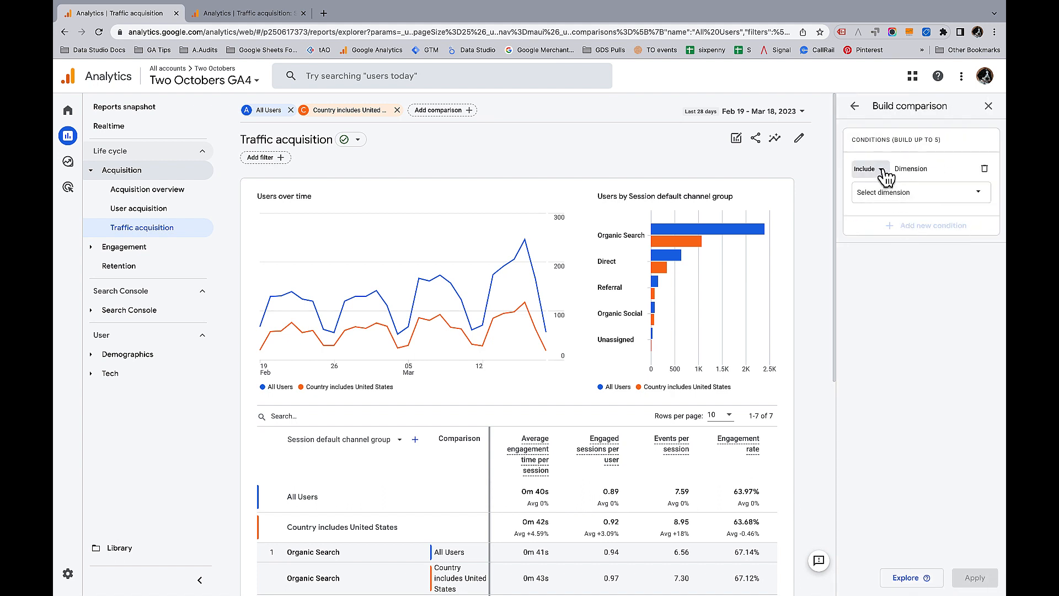
left_click(883, 169)
left_click(881, 226)
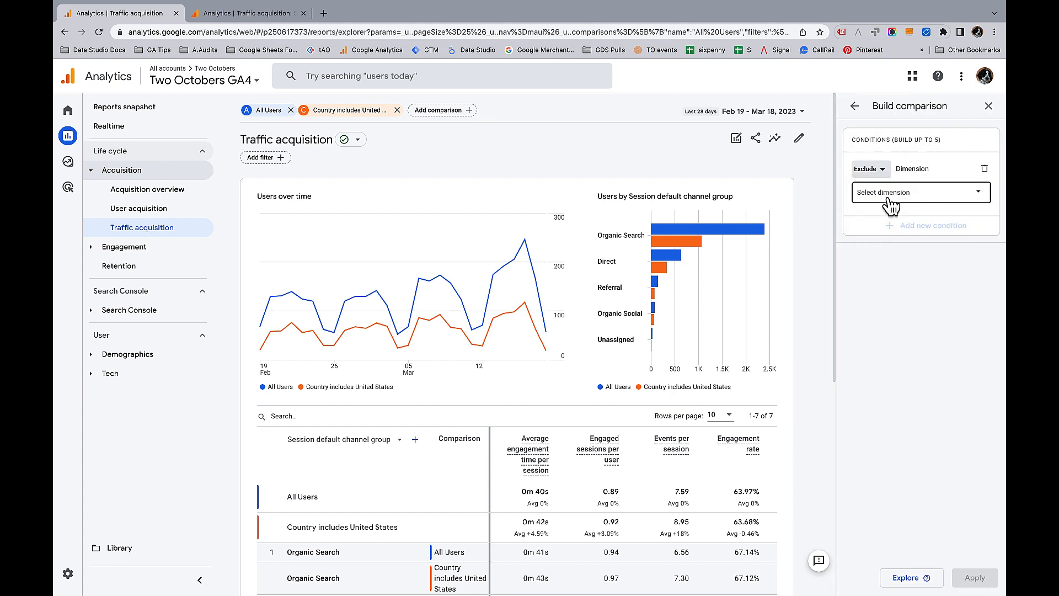
left_click(891, 205)
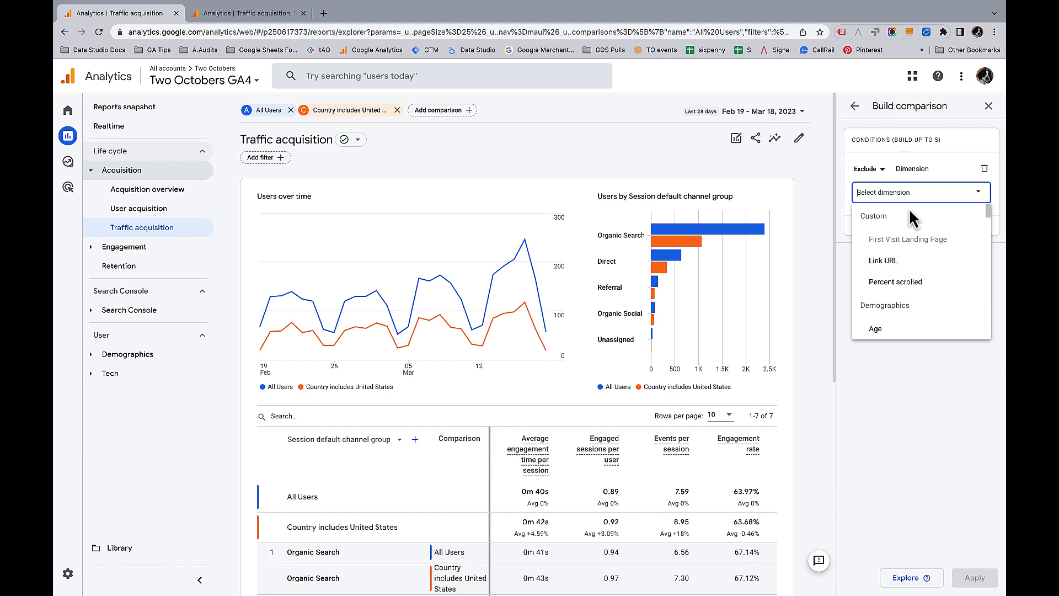
type("Coun")
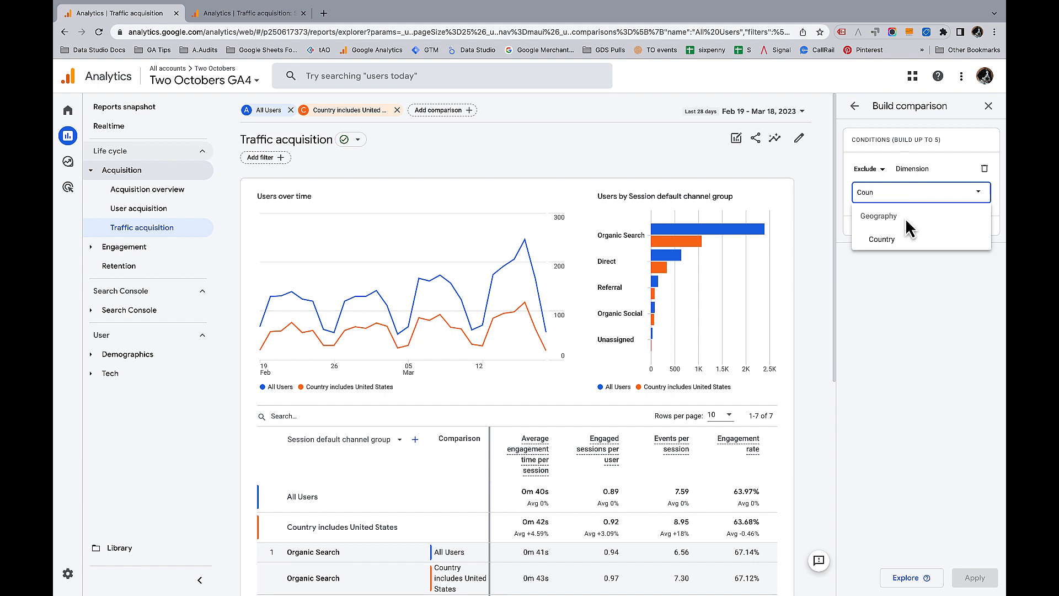
left_click(883, 239)
left_click(886, 234)
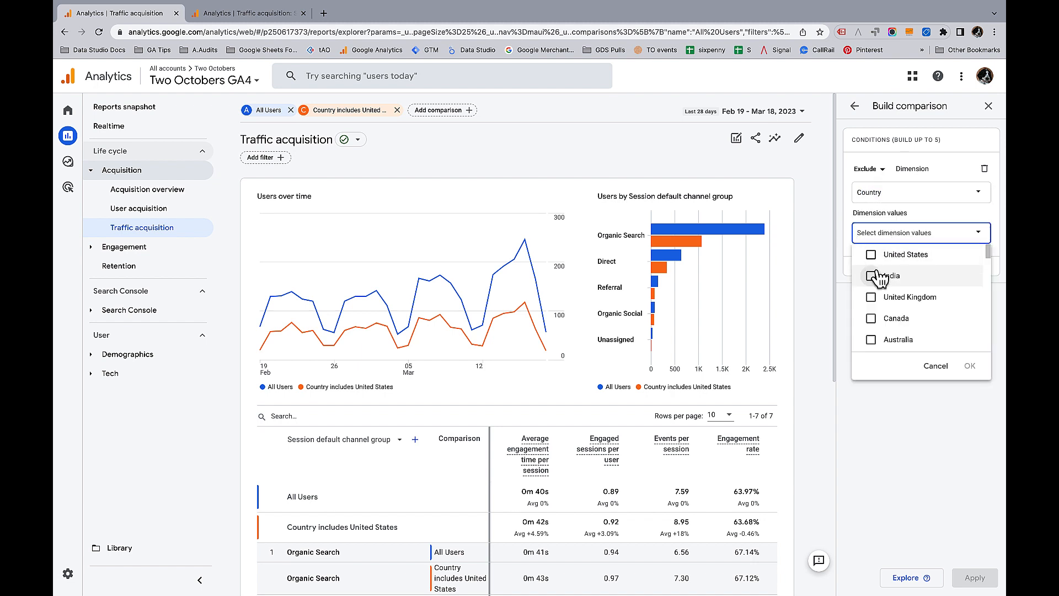
left_click(871, 255)
left_click(970, 365)
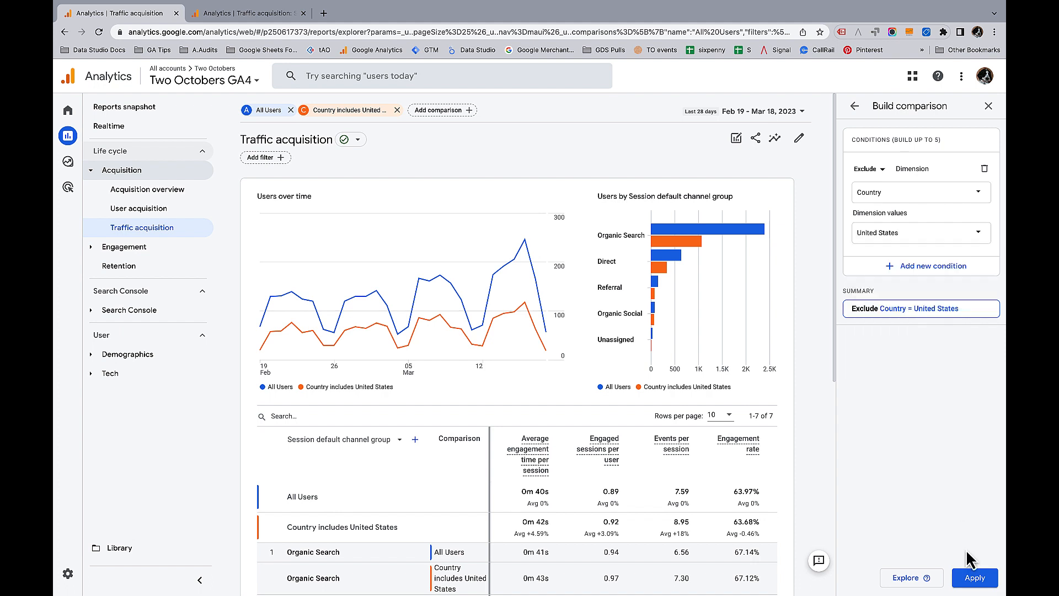
left_click(976, 578)
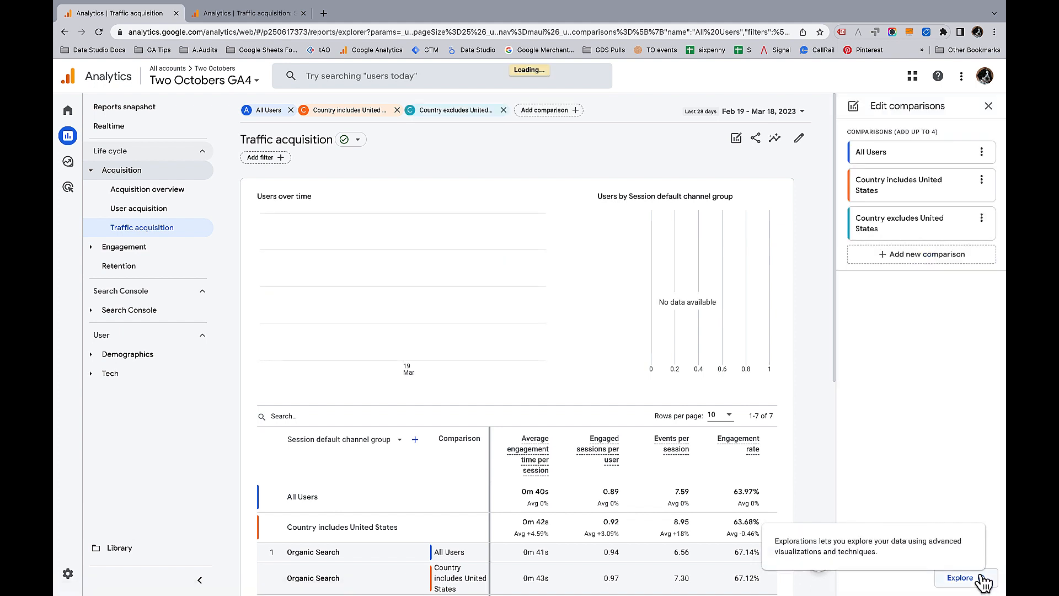
left_click(290, 110)
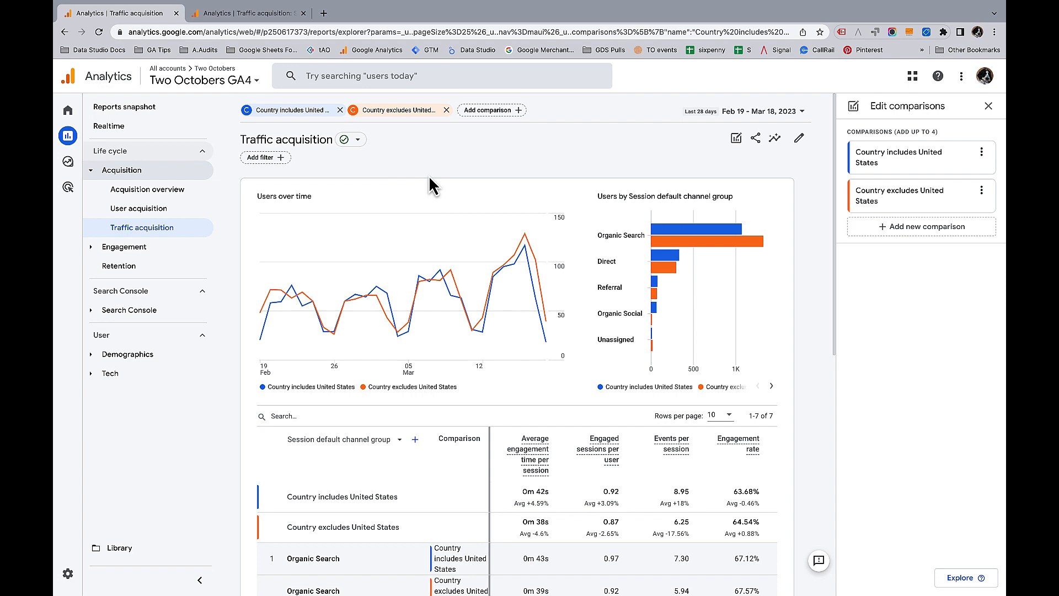
- Start a report filter with a condition that includes Session source / medium = google / organic
scroll(429, 176, "down", 3)
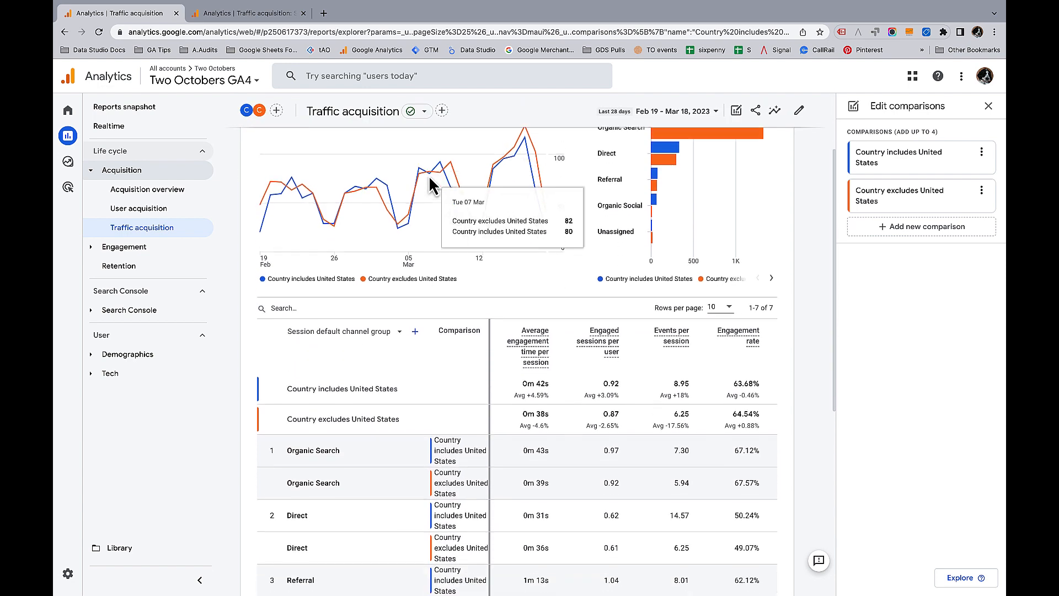
scroll(429, 183, "down", 1)
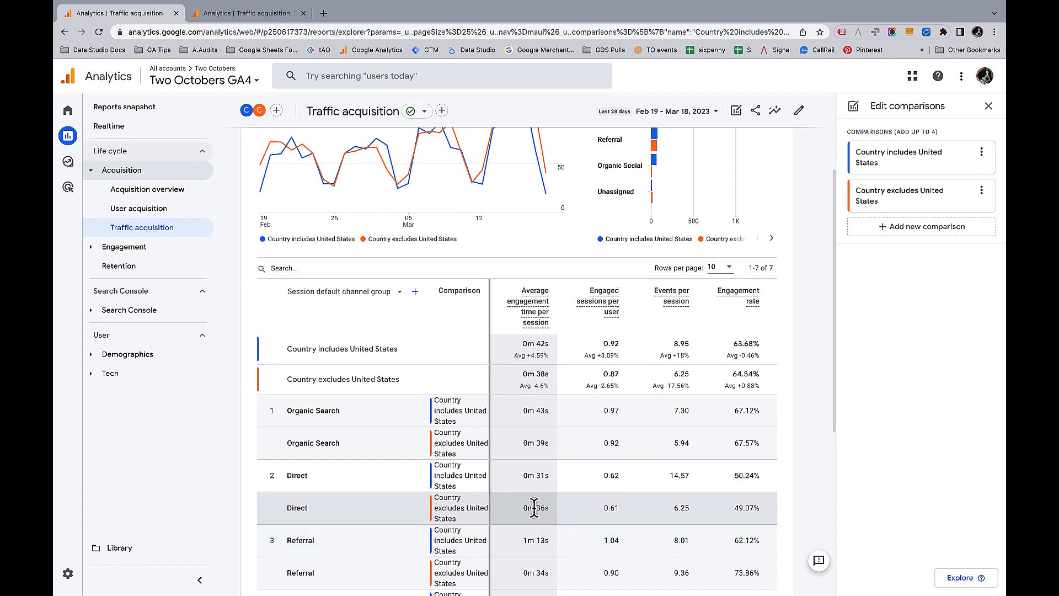
scroll(414, 432, "up", 4)
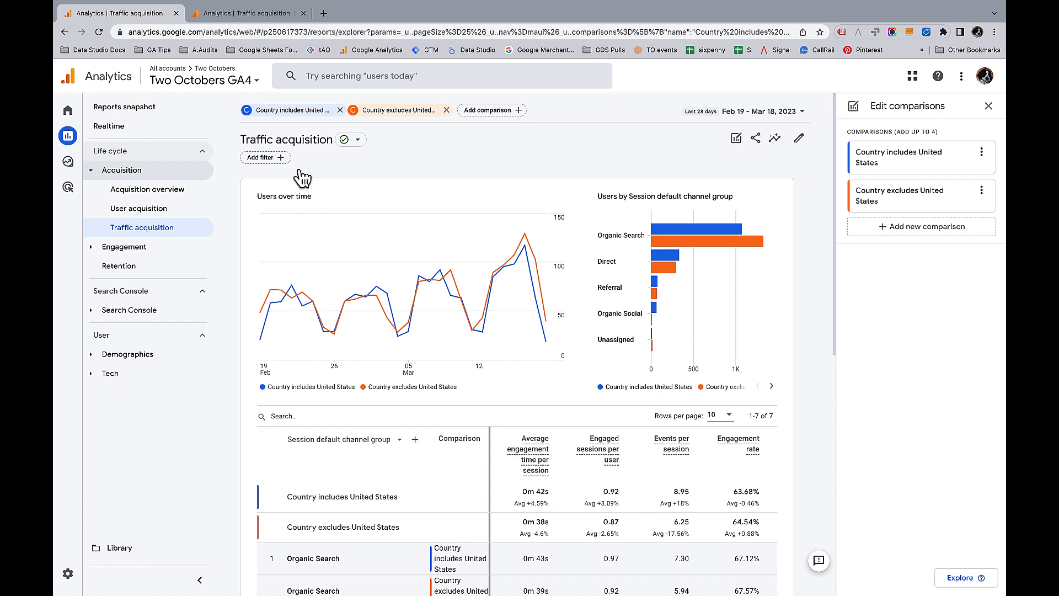
left_click(284, 159)
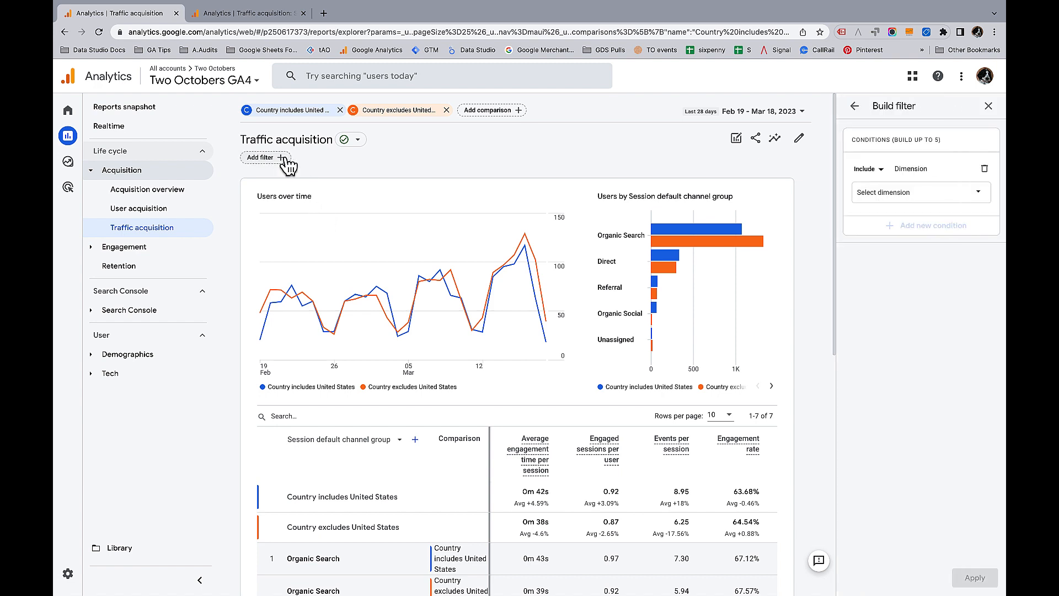
left_click(916, 194)
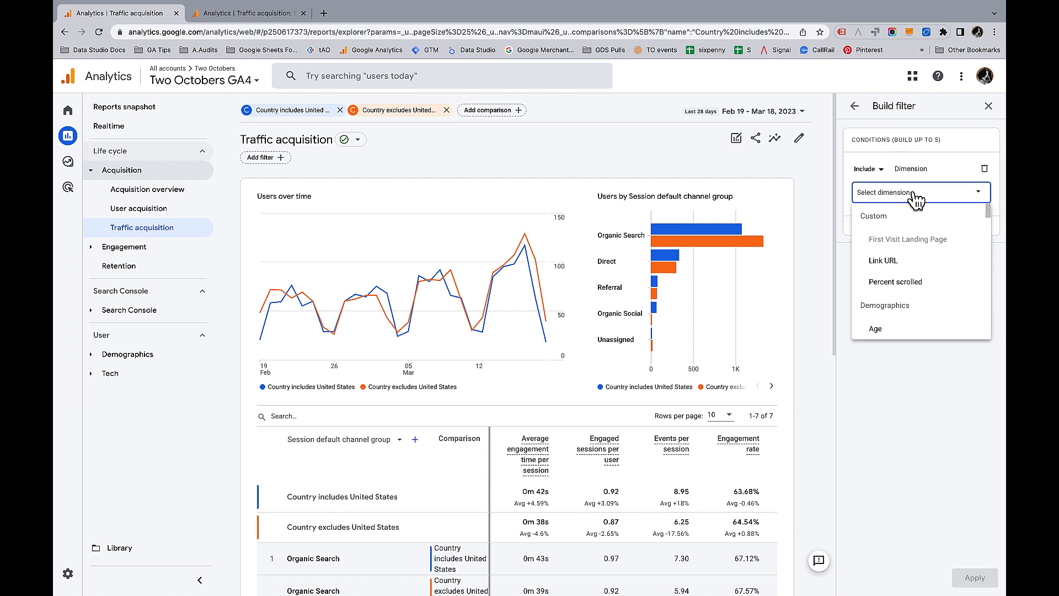
type("sou")
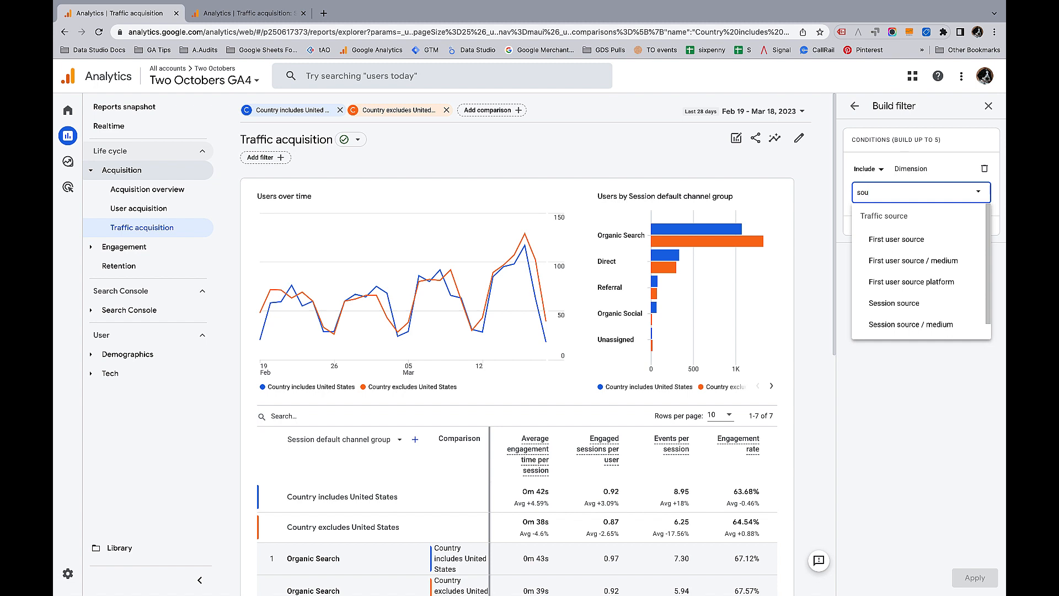
left_click(927, 324)
left_click(912, 238)
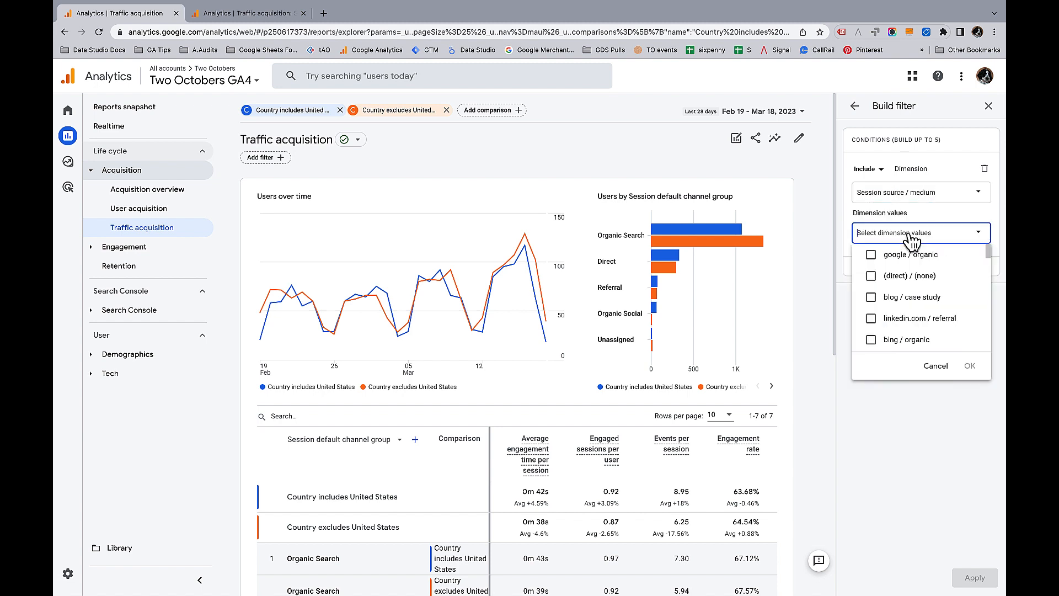
left_click(872, 255)
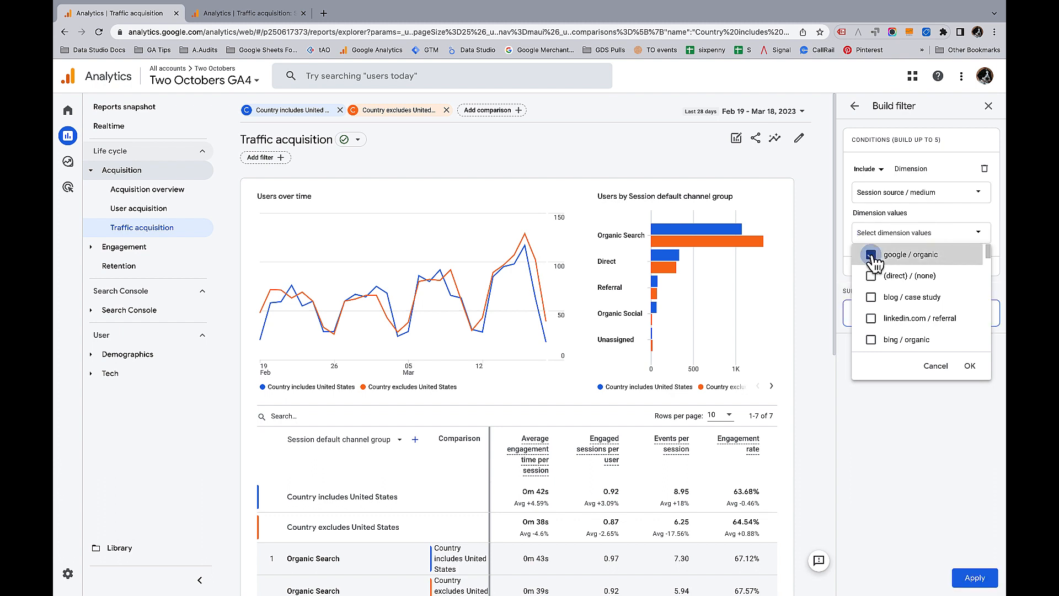
left_click(970, 366)
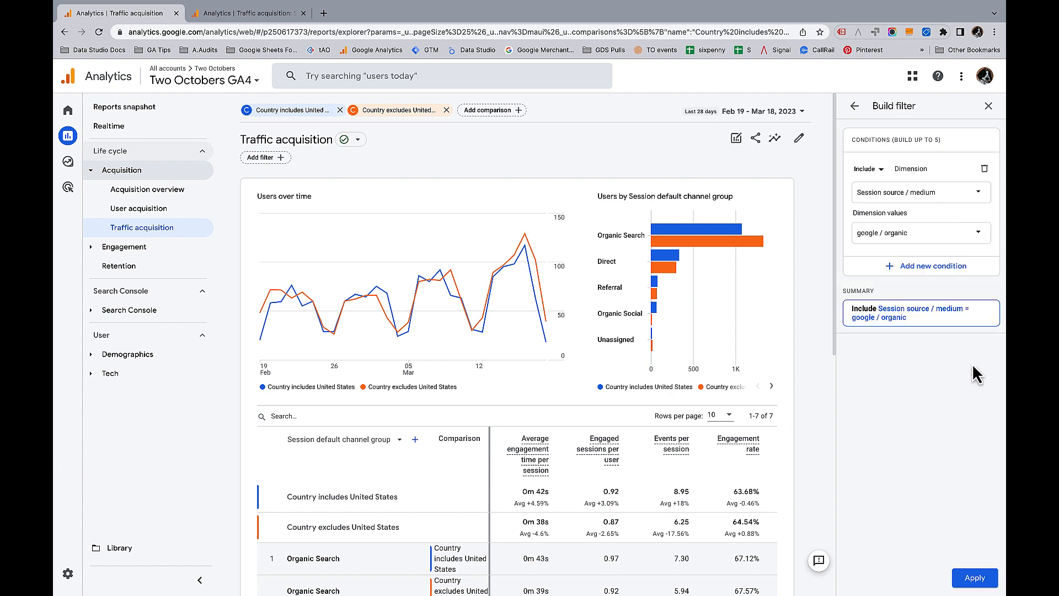
- Add a second include condition to the filter using the Landing page + query string dimension
left_click(897, 270)
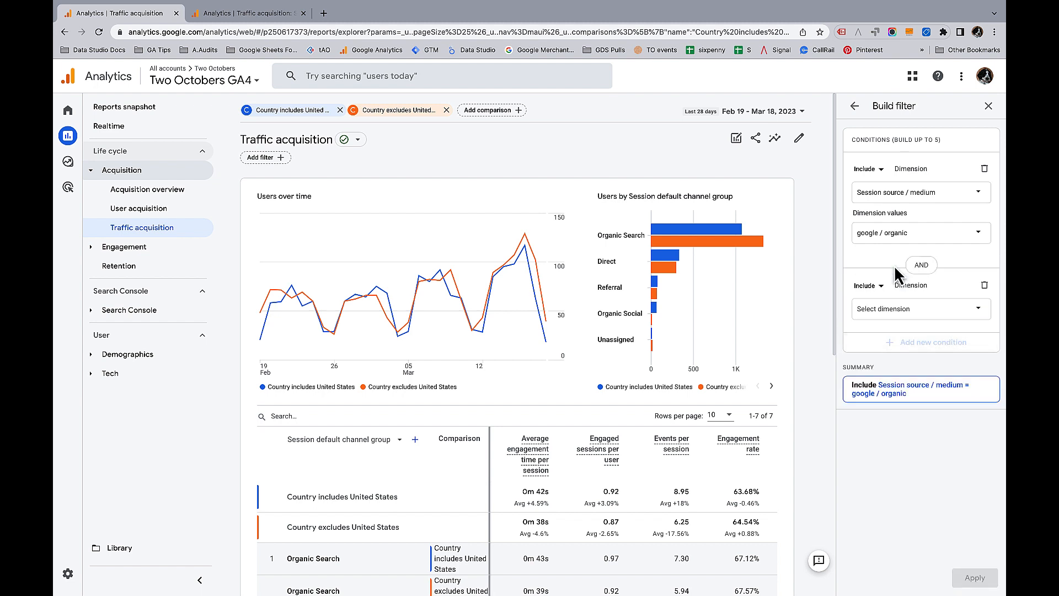
left_click(930, 314)
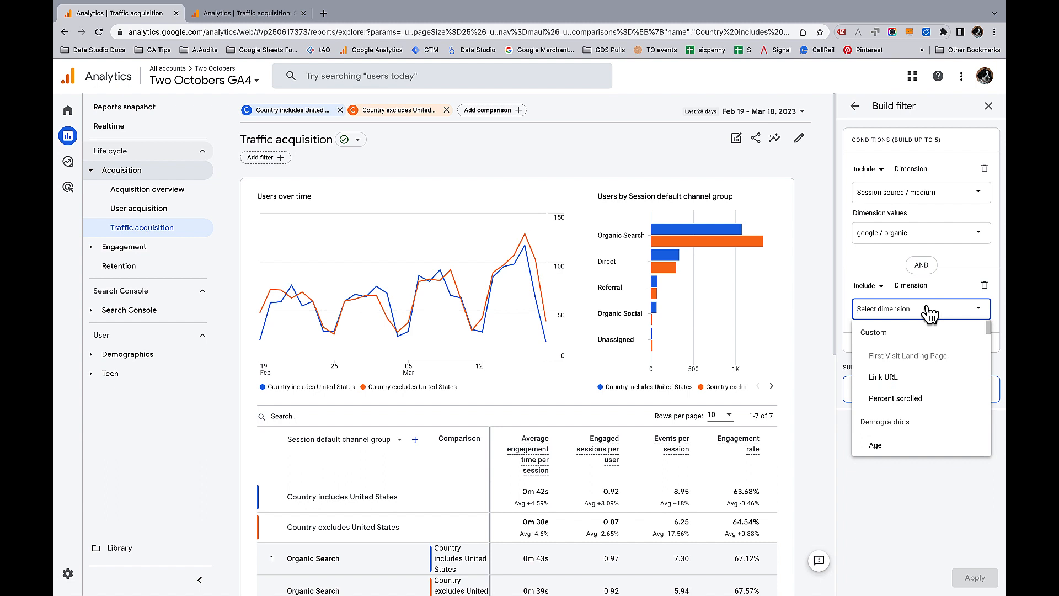
type("Lan")
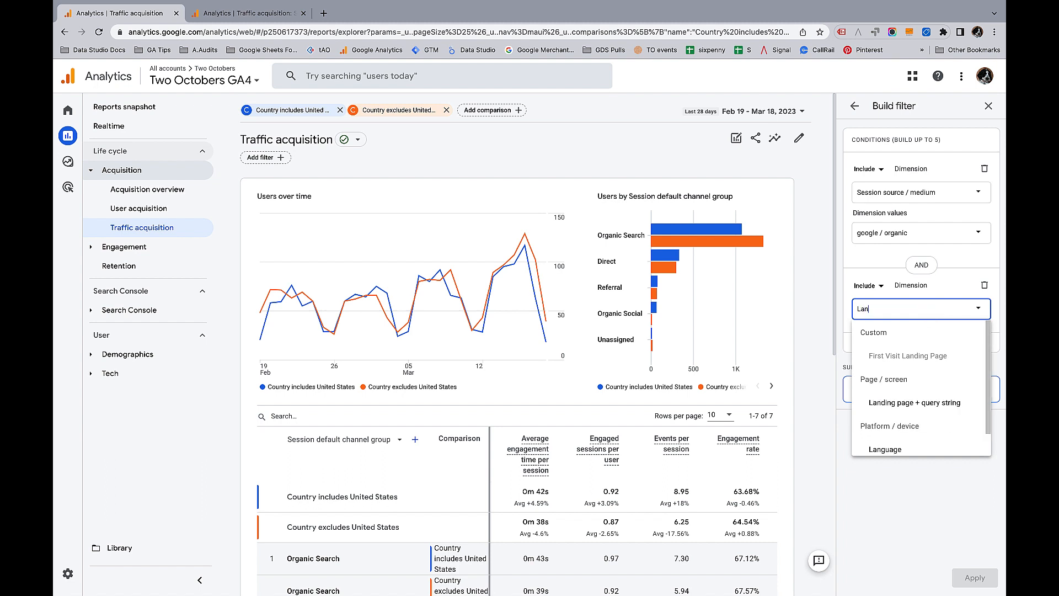
left_click(925, 404)
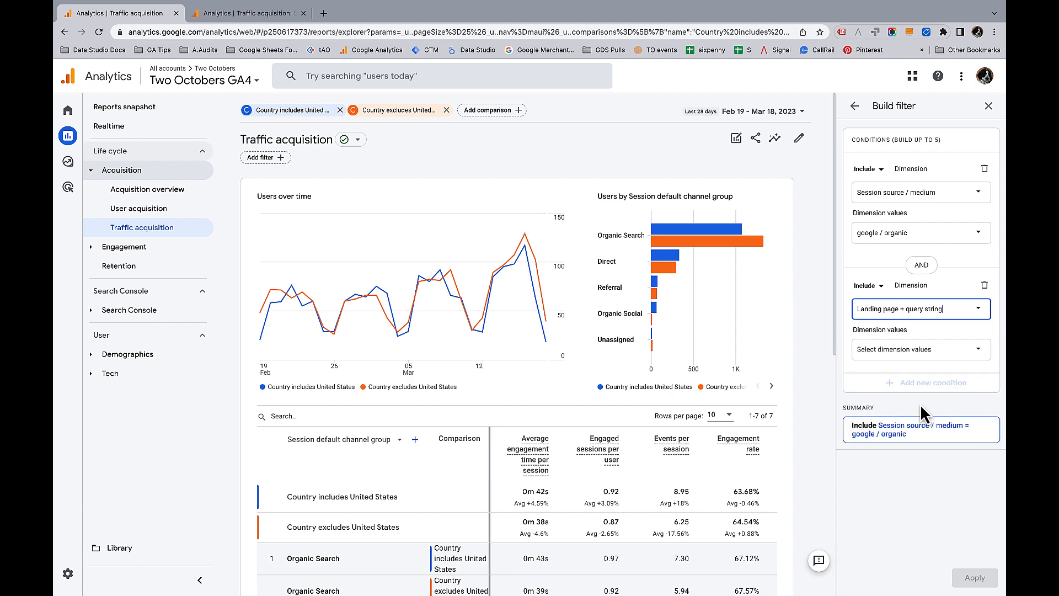
- Choose only the /blog/ pages, from /blog/top-10-free-places through /blog/3-reasons-your-organic, as the landing page values and apply the filter
left_click(934, 351)
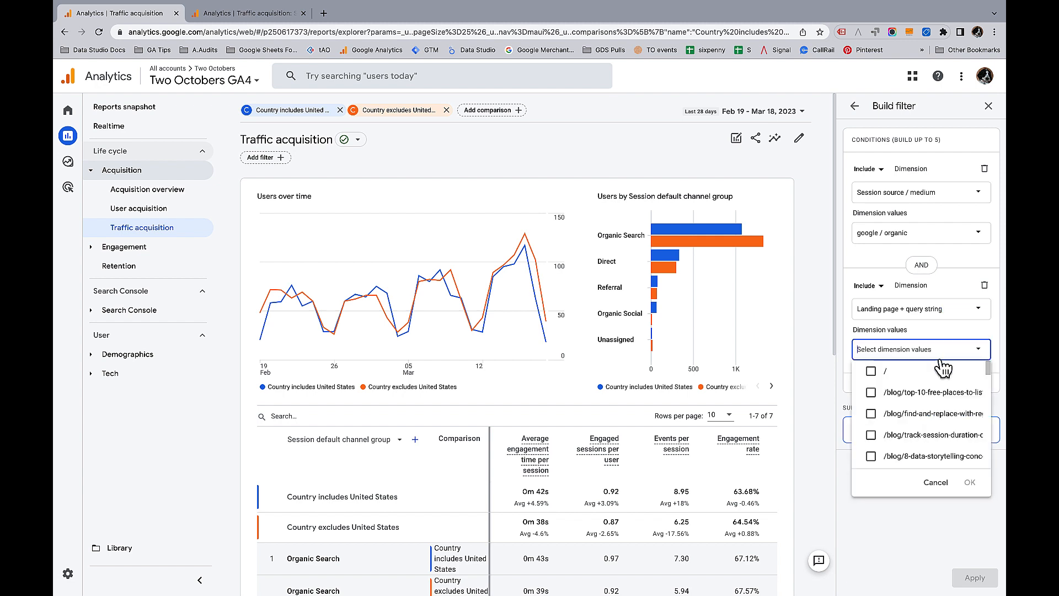
scroll(948, 380, "down", 5)
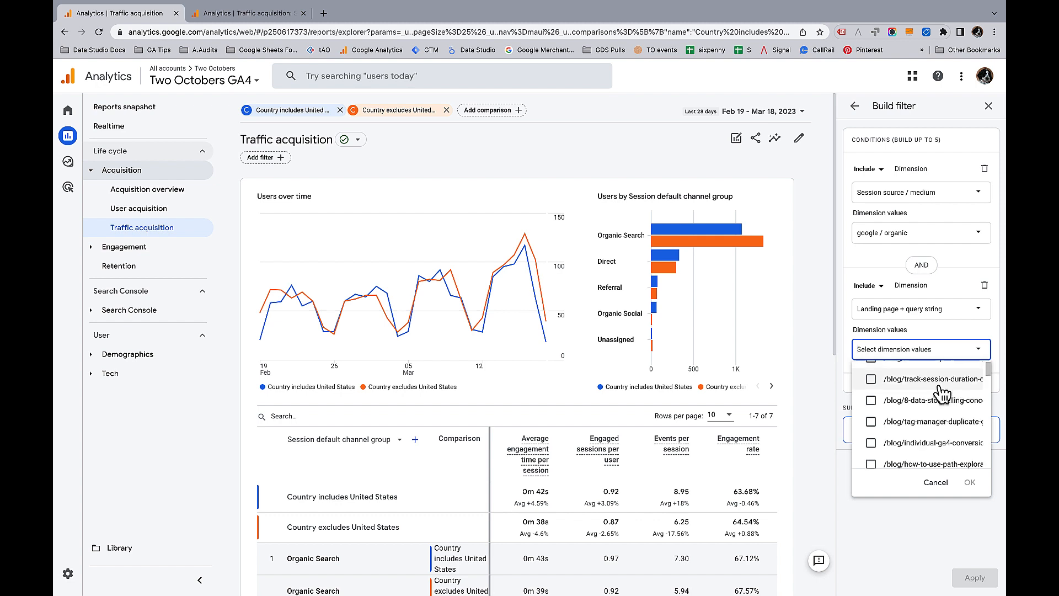
scroll(942, 394, "down", 6)
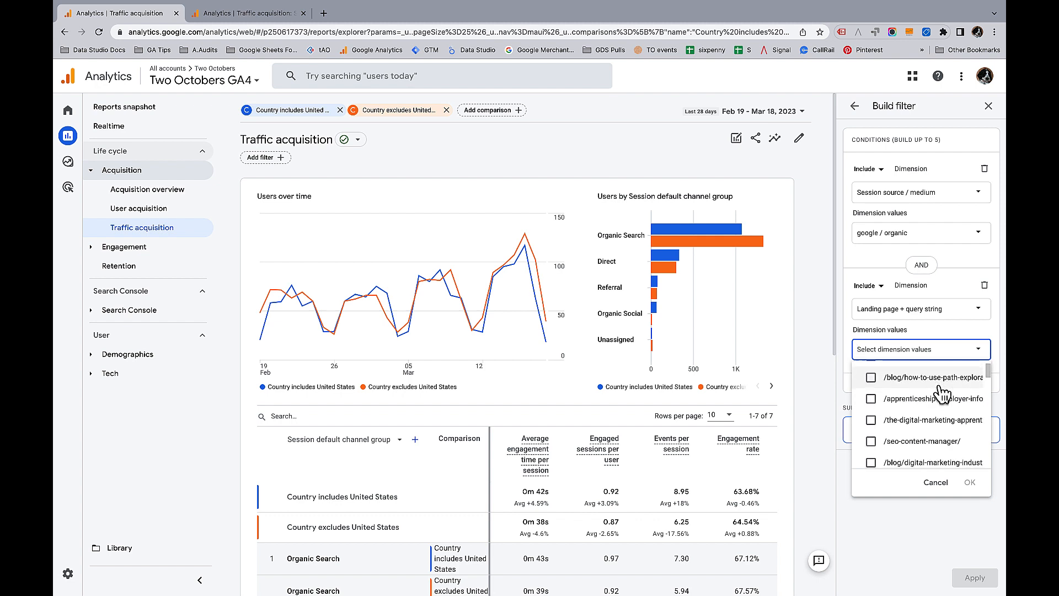
scroll(938, 392, "up", 1)
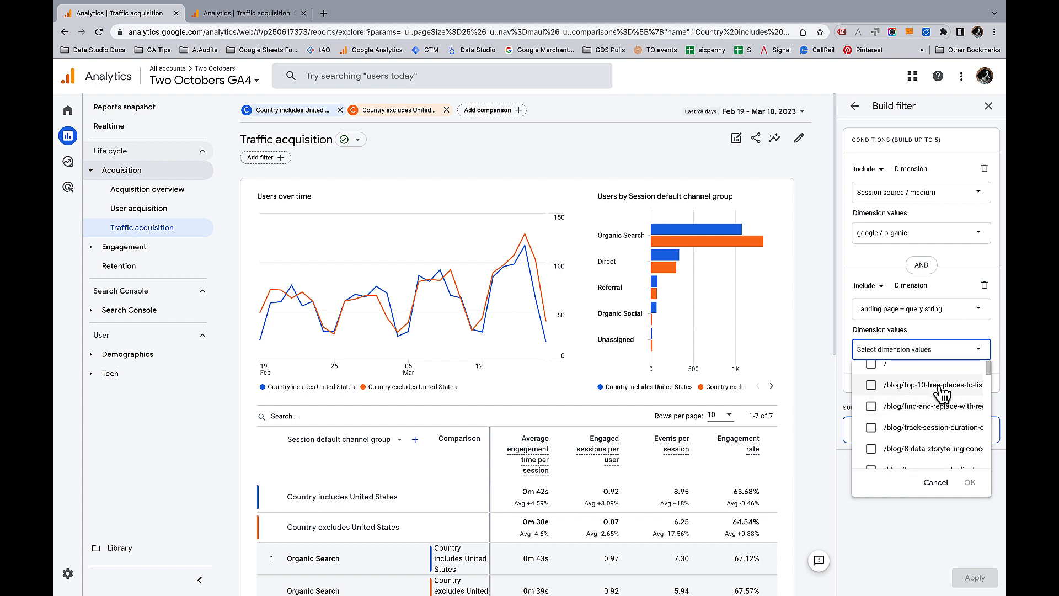
left_click(872, 386)
left_click(872, 406)
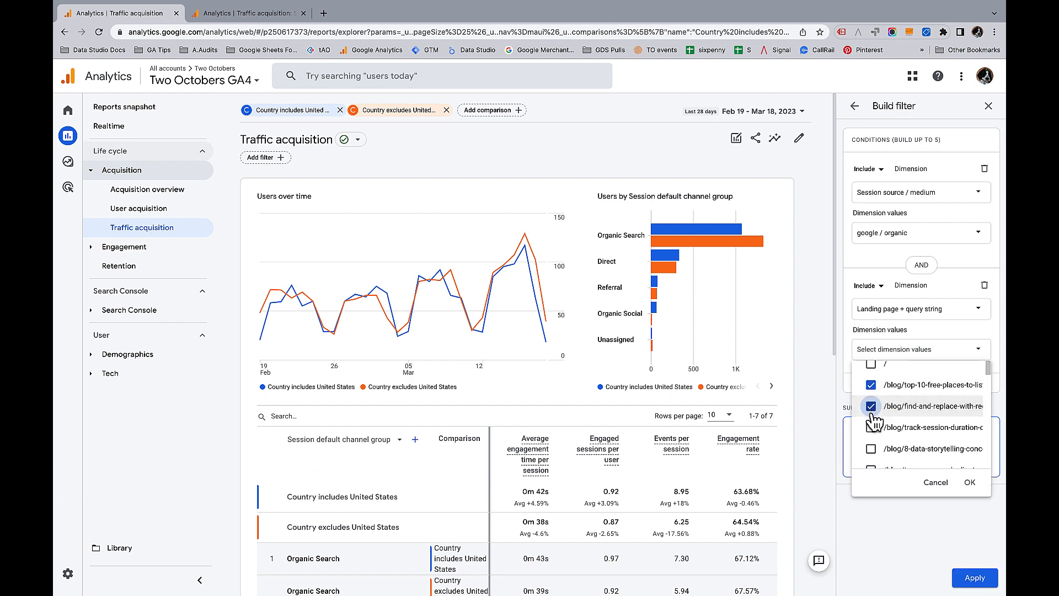
left_click(872, 427)
scroll(883, 434, "up", 2)
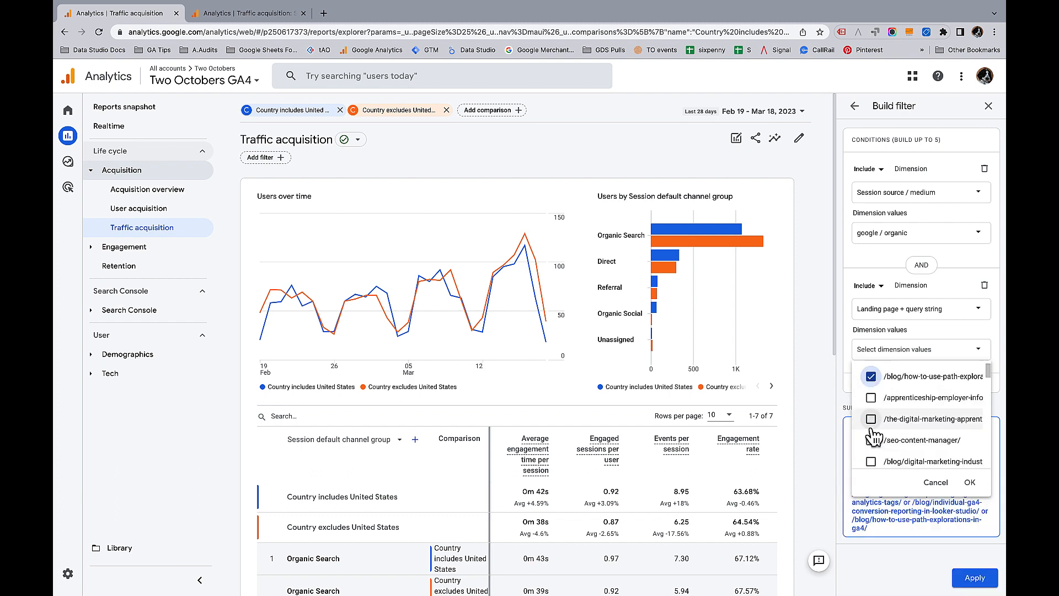
scroll(880, 438, "down", 1)
left_click(872, 431)
scroll(880, 433, "down", 4)
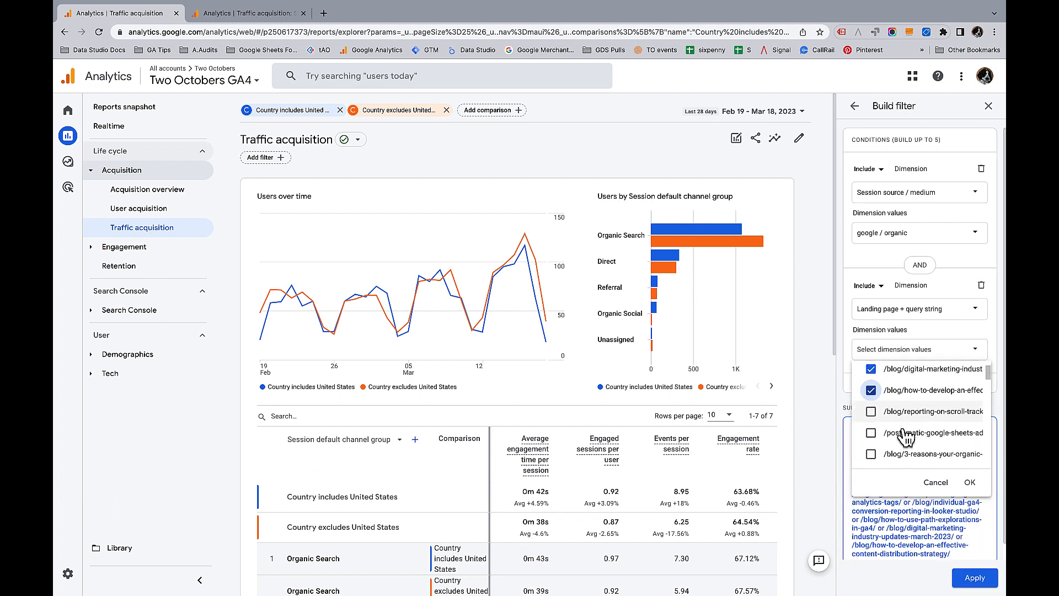
left_click(872, 371)
left_click(872, 392)
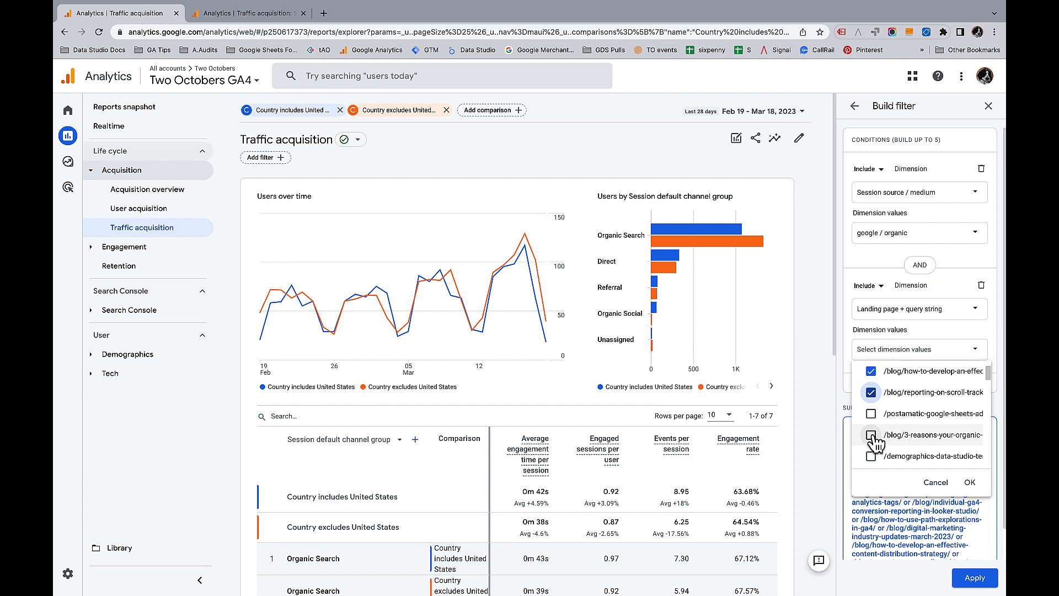
left_click(873, 436)
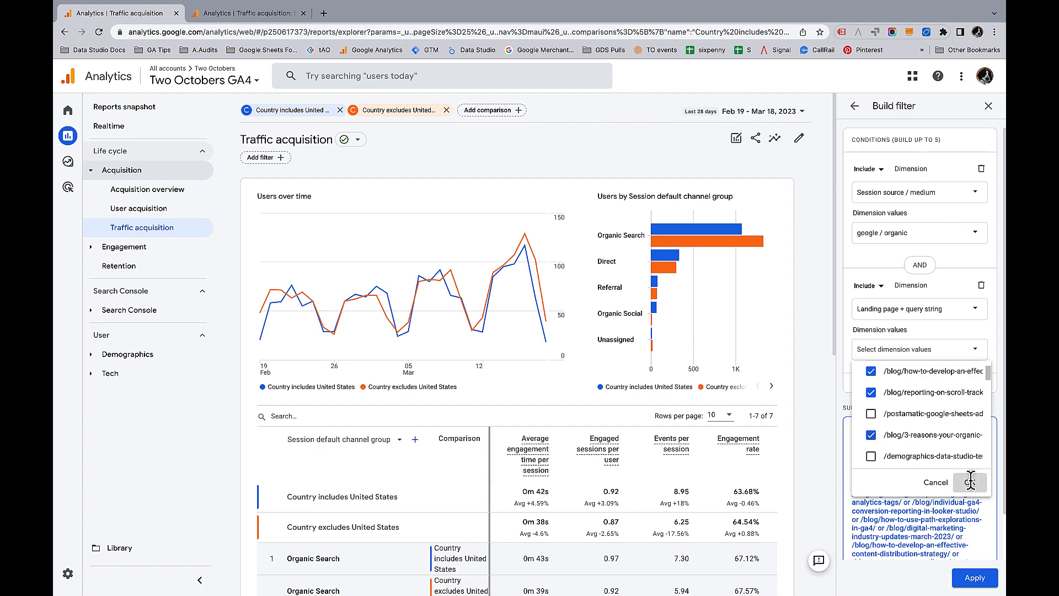
left_click(971, 483)
left_click(975, 578)
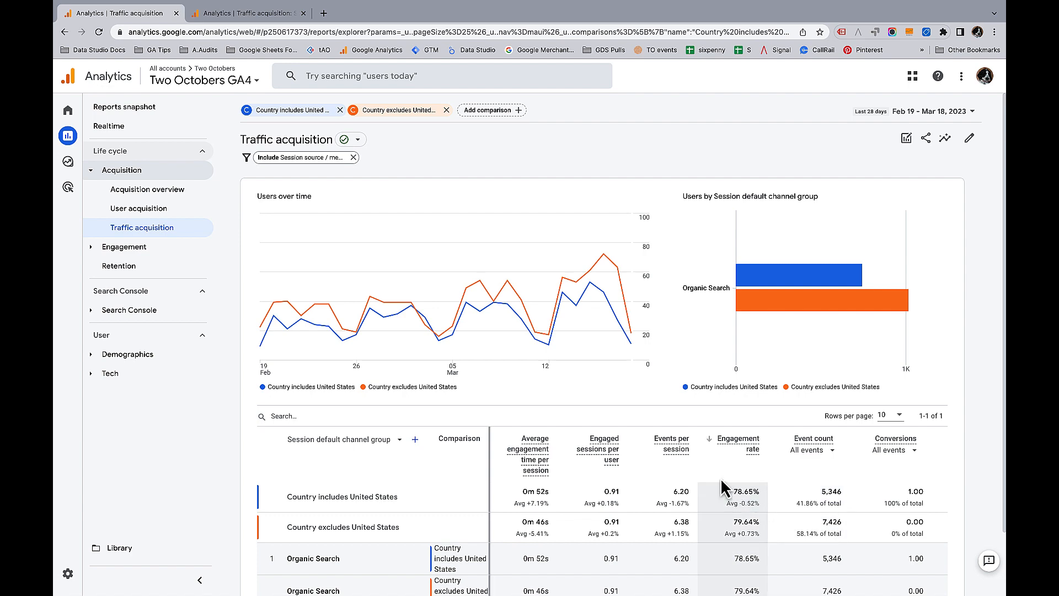
- Add Country as a secondary dimension beside Session default channel group in the filtered report's table
scroll(721, 480, "down", 1)
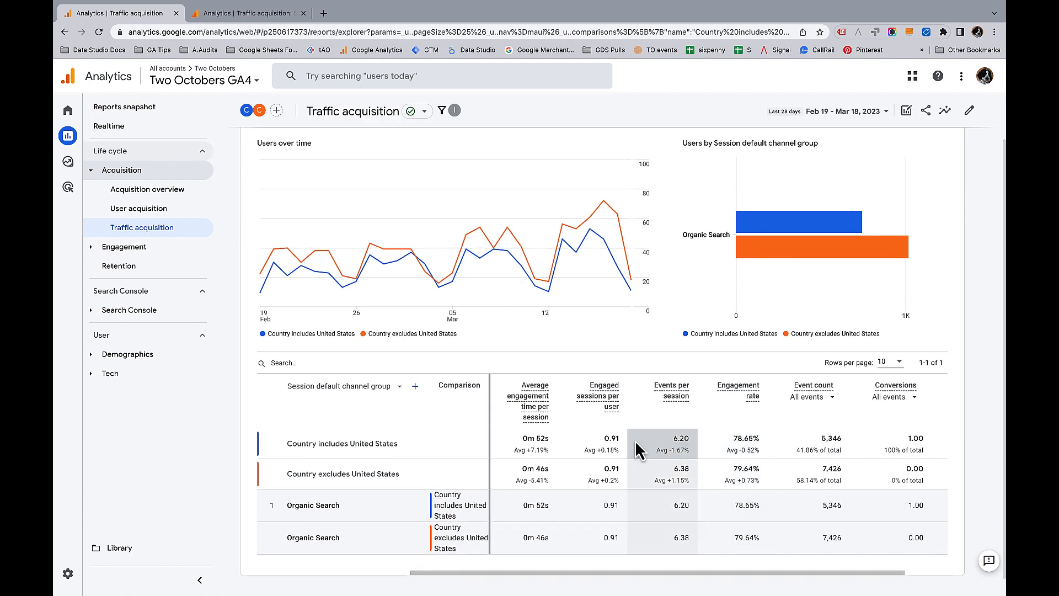
mouse_move(615, 215)
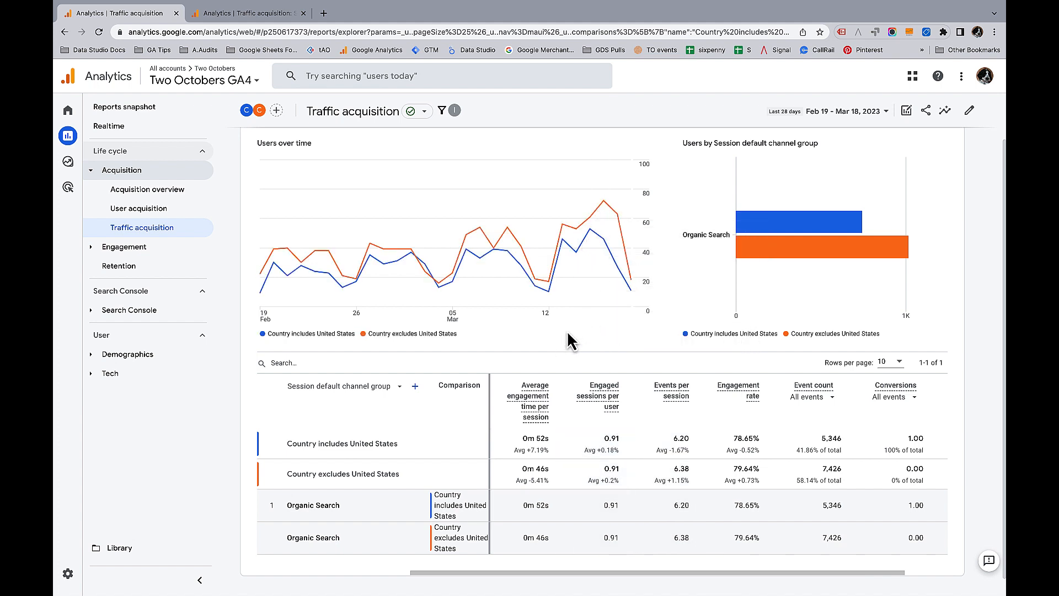
mouse_move(586, 309)
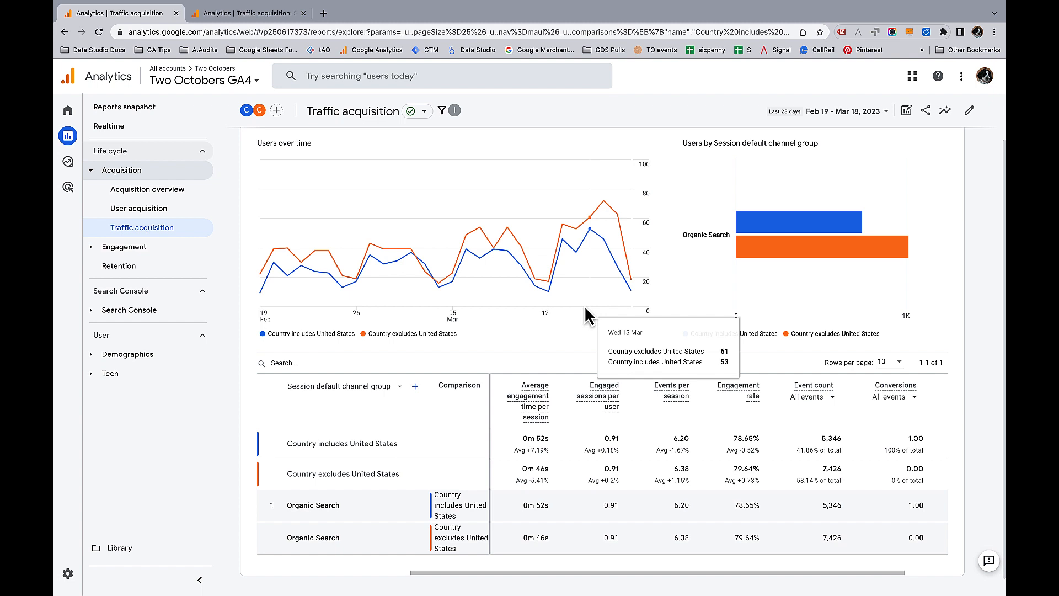
scroll(495, 305, "down", 1)
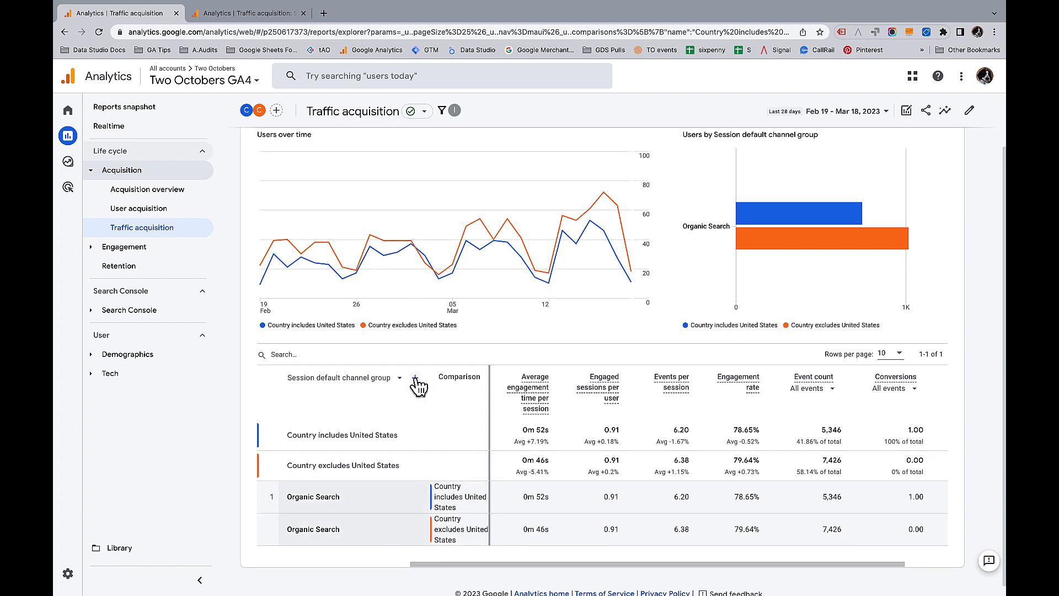
scroll(418, 385, "right", 1)
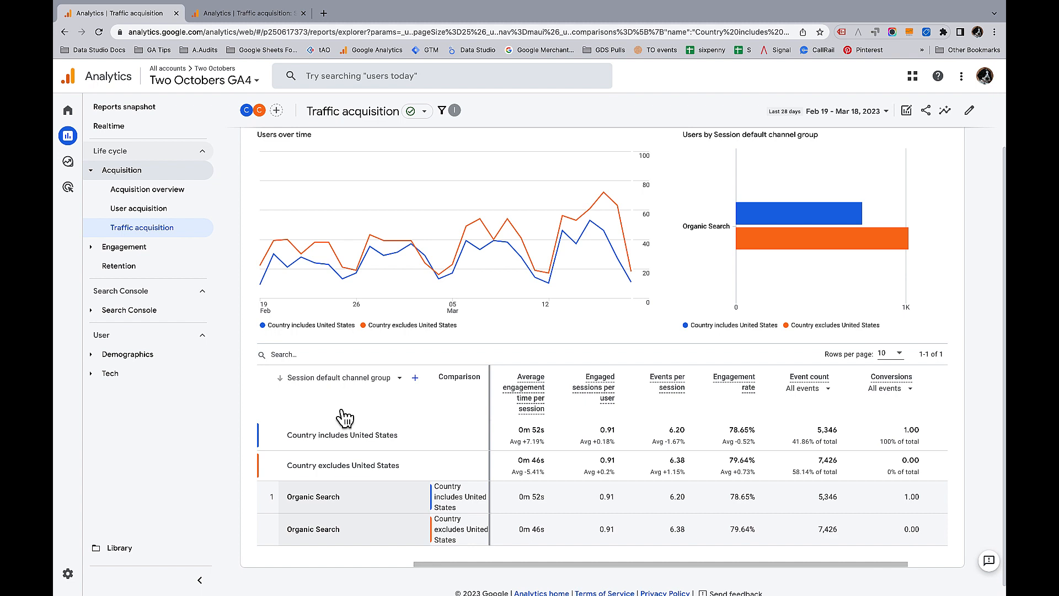
left_click(416, 379)
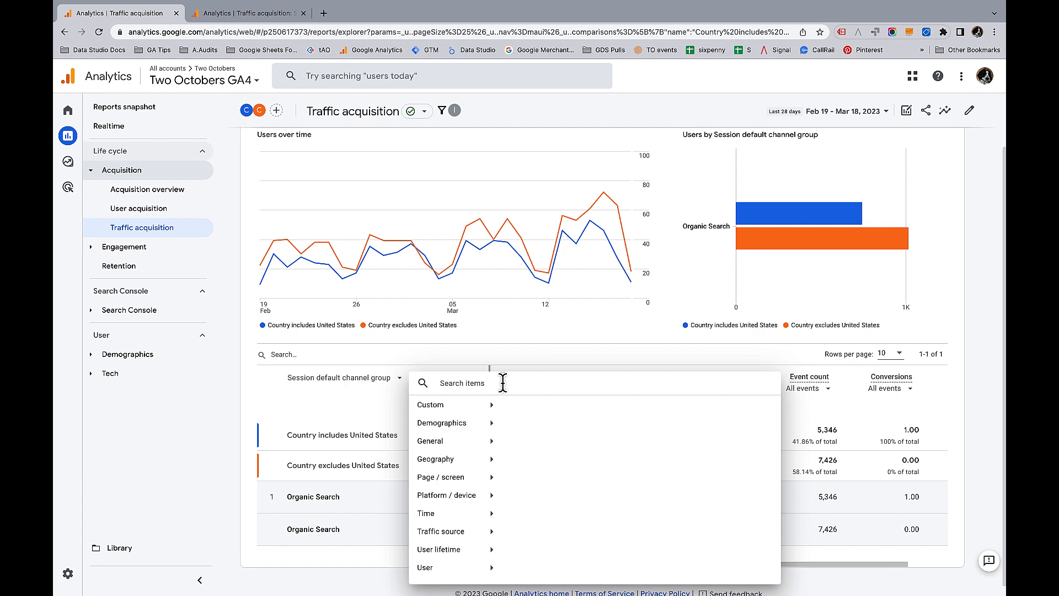
type("Cou")
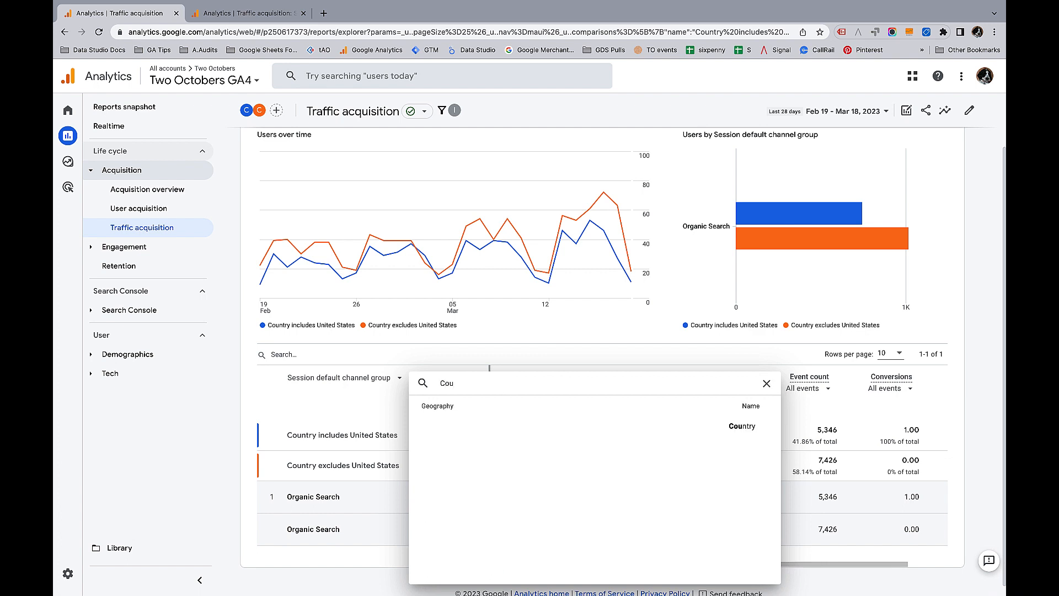
left_click(747, 428)
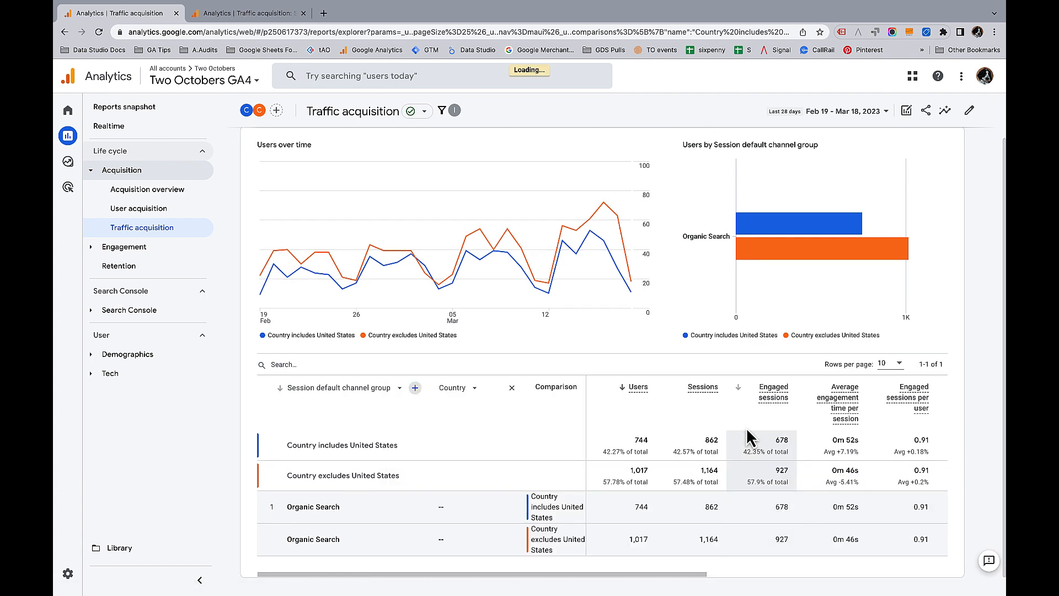
- Examine the Organic Search rows broken down by country for both comparisons
scroll(718, 464, "down", 2)
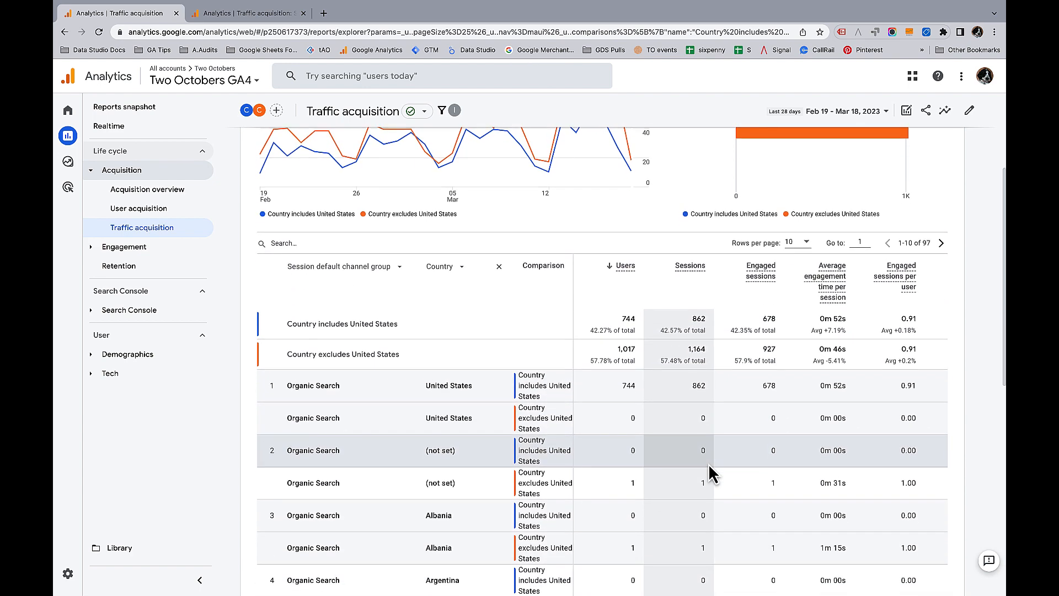
scroll(453, 425, "down", 5)
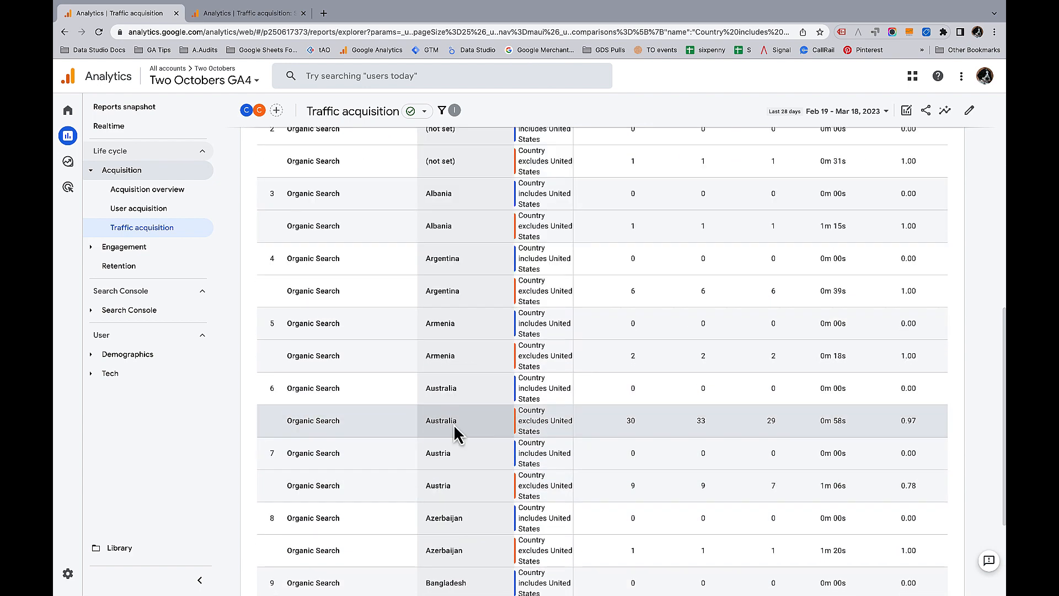
scroll(660, 447, "down", 2)
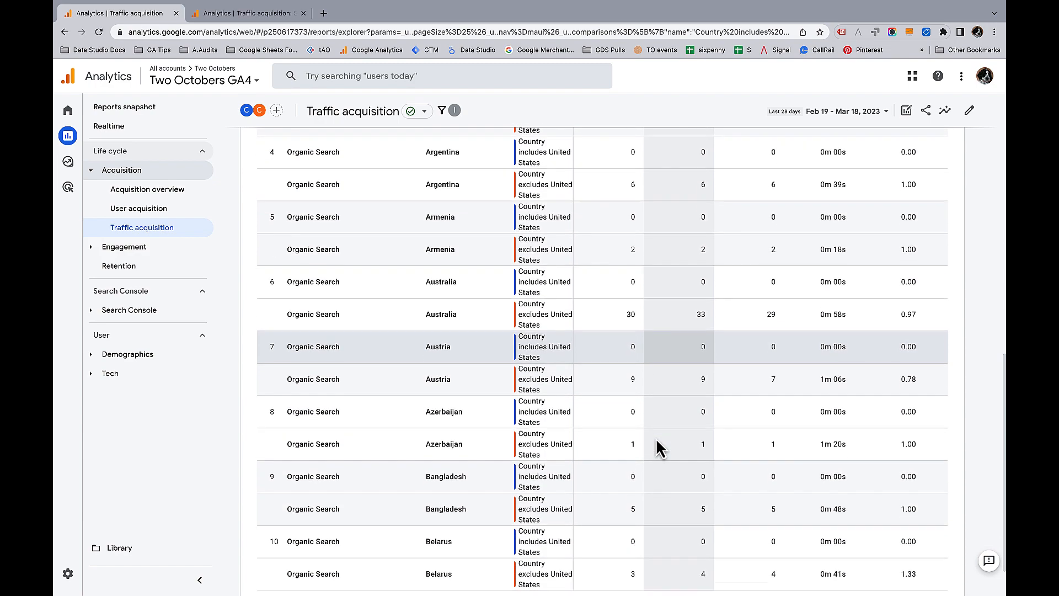
scroll(659, 447, "down", 2)
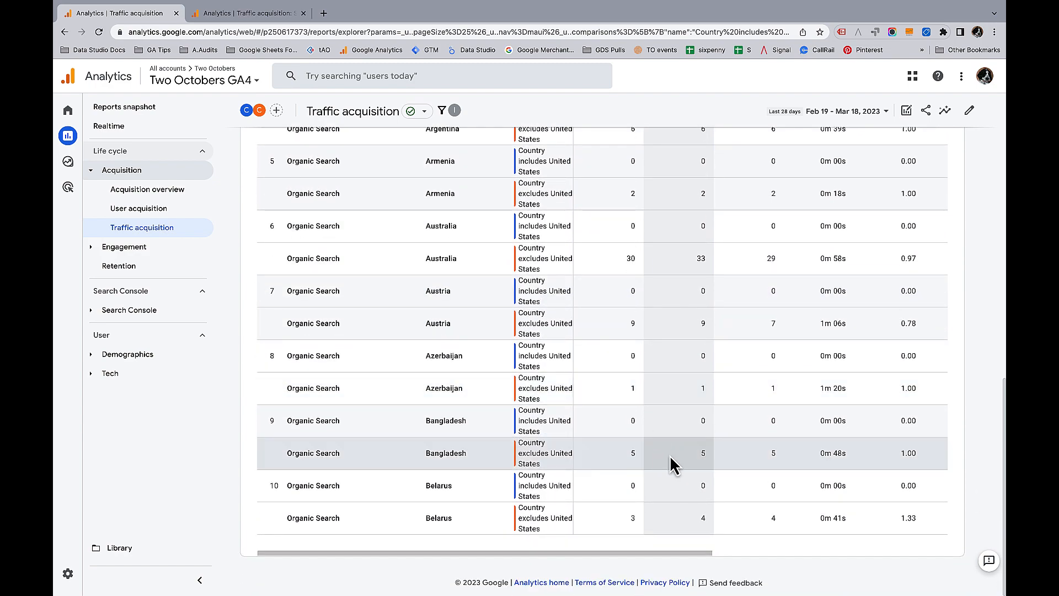
- Open the Traffic acquisition report for customization and hide its bar chart
scroll(672, 458, "up", 4)
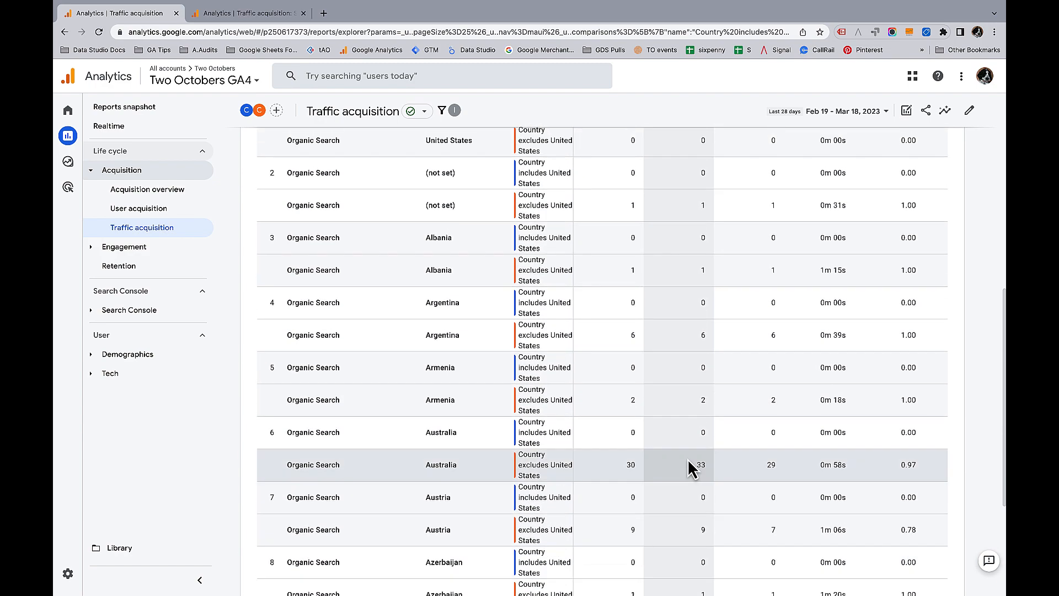
scroll(737, 469, "up", 3)
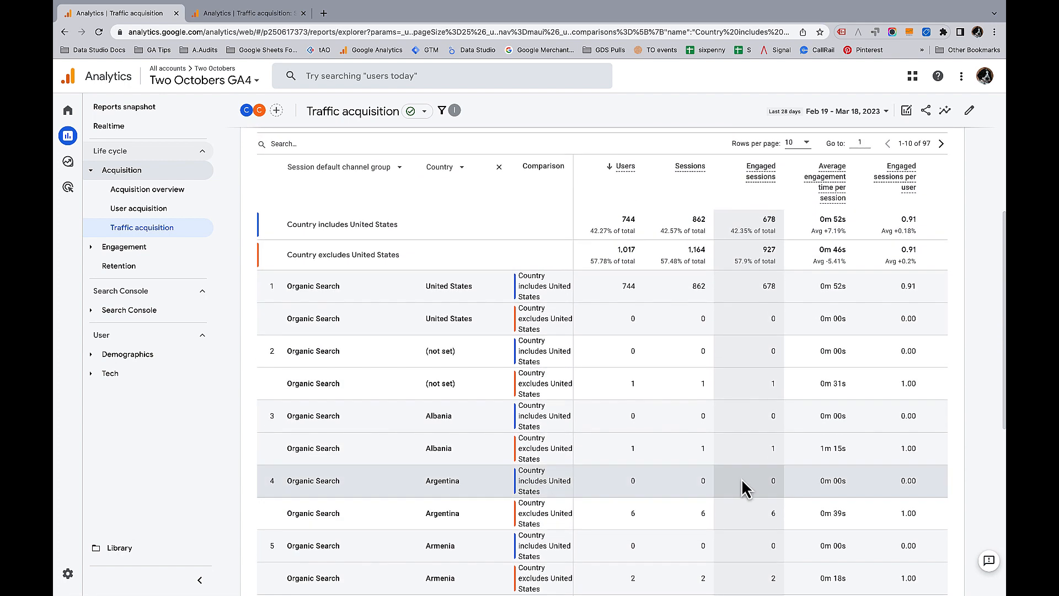
scroll(740, 480, "up", 3)
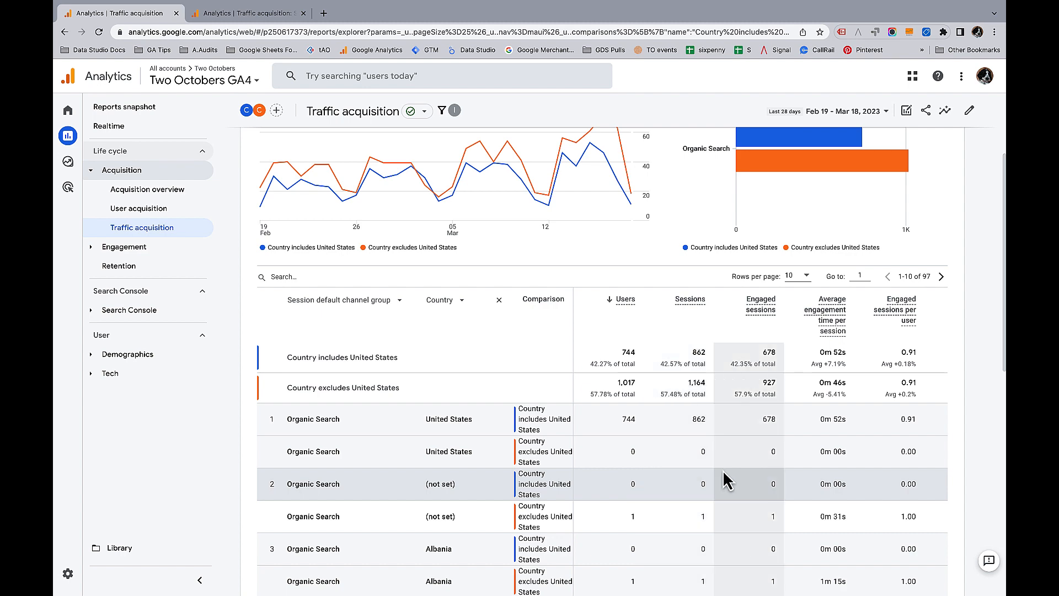
scroll(727, 481, "up", 3)
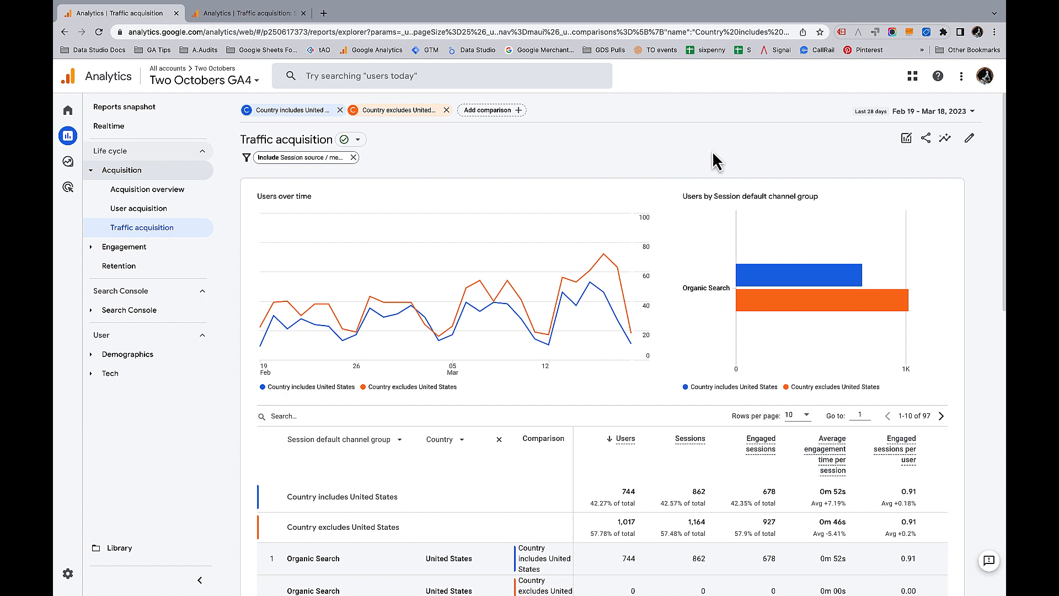
left_click(971, 140)
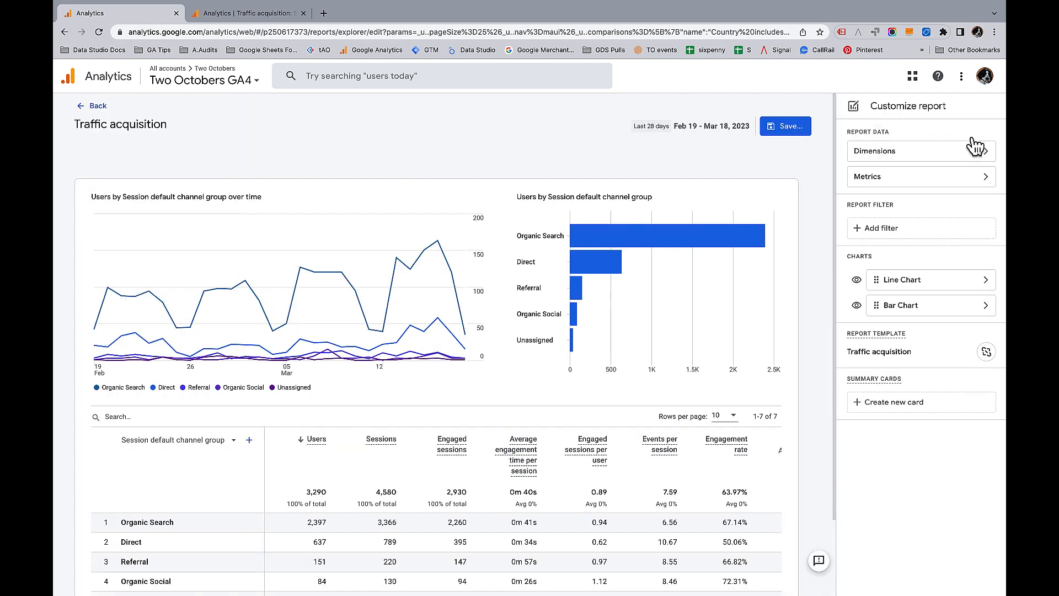
mouse_move(676, 286)
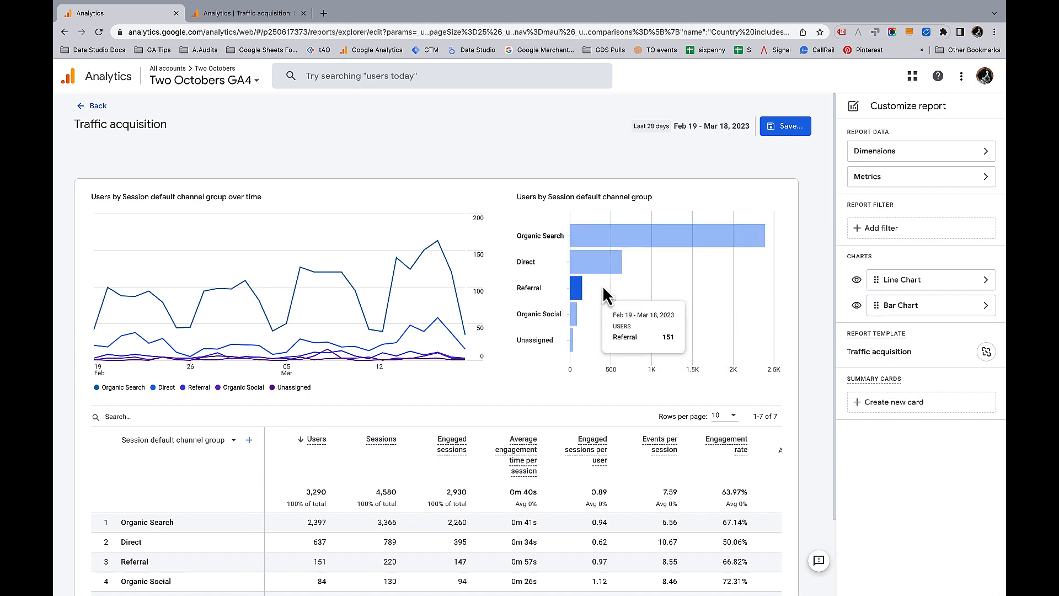
mouse_move(434, 271)
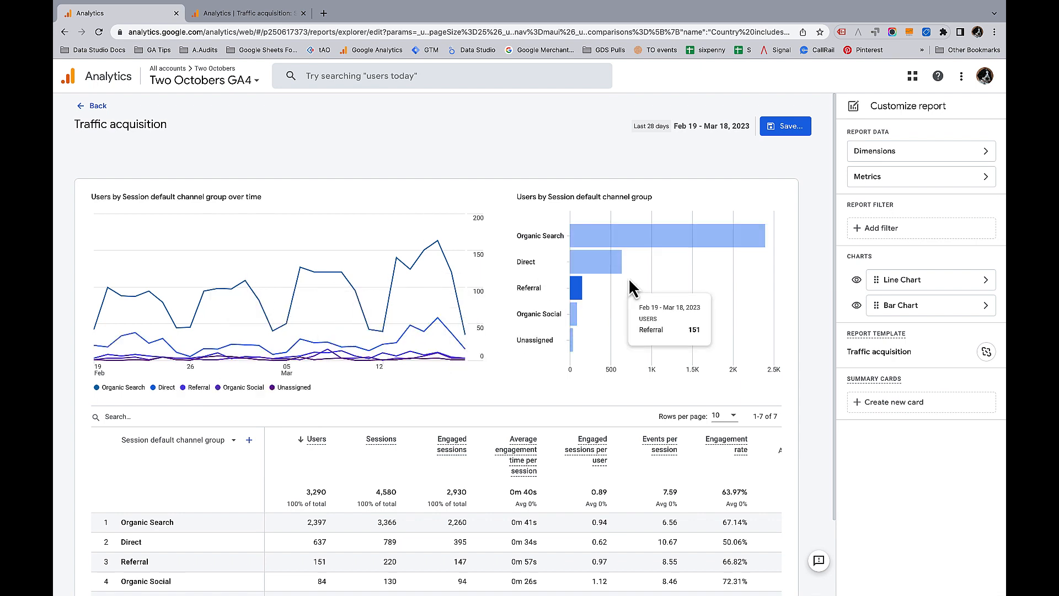
left_click(858, 308)
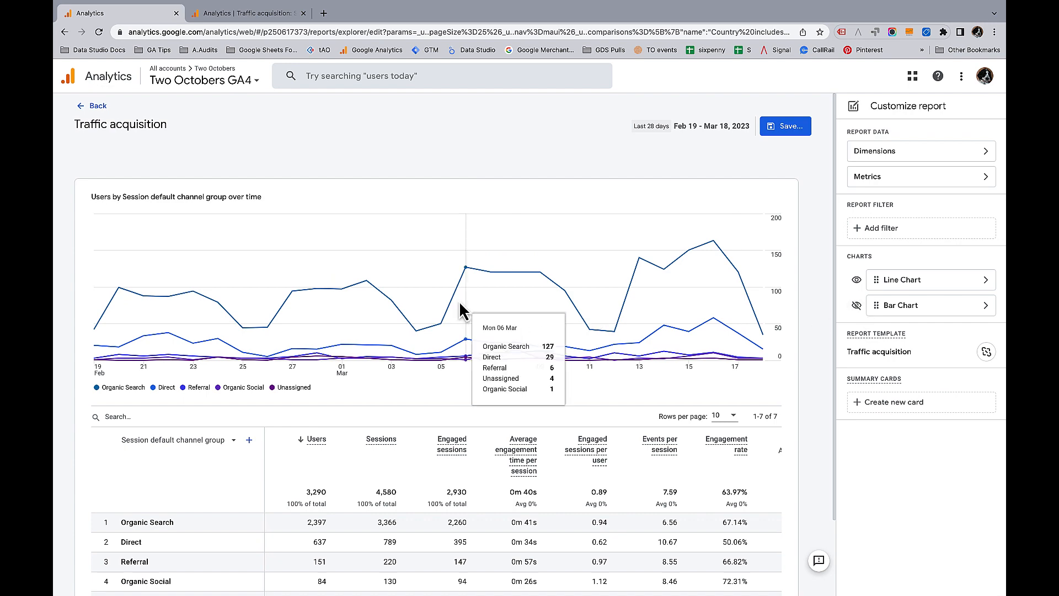
- Remove the Total revenue metric from the report and apply the change
scroll(647, 484, "right", 5)
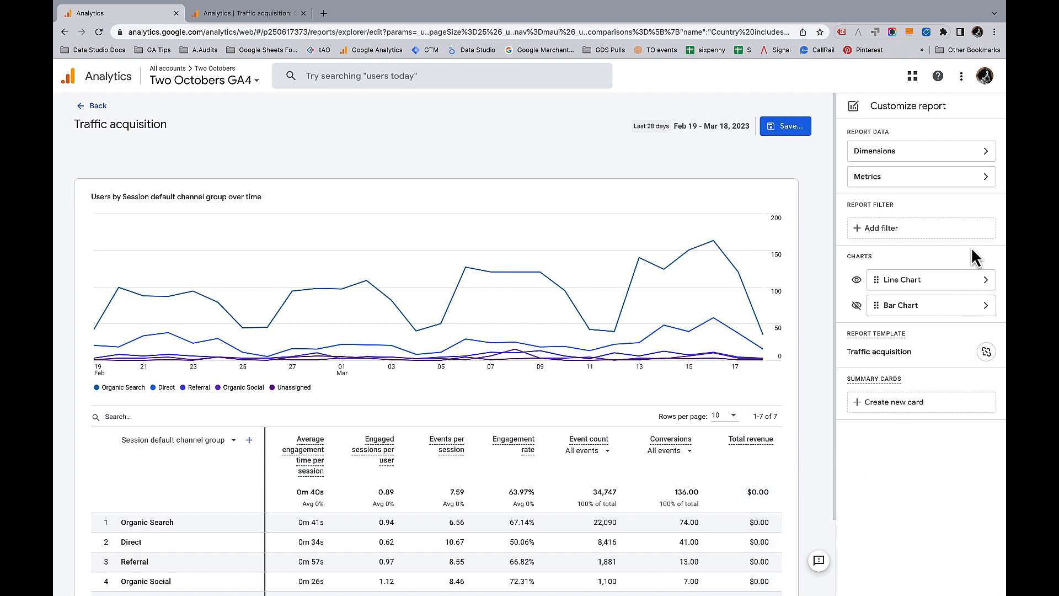
left_click(985, 185)
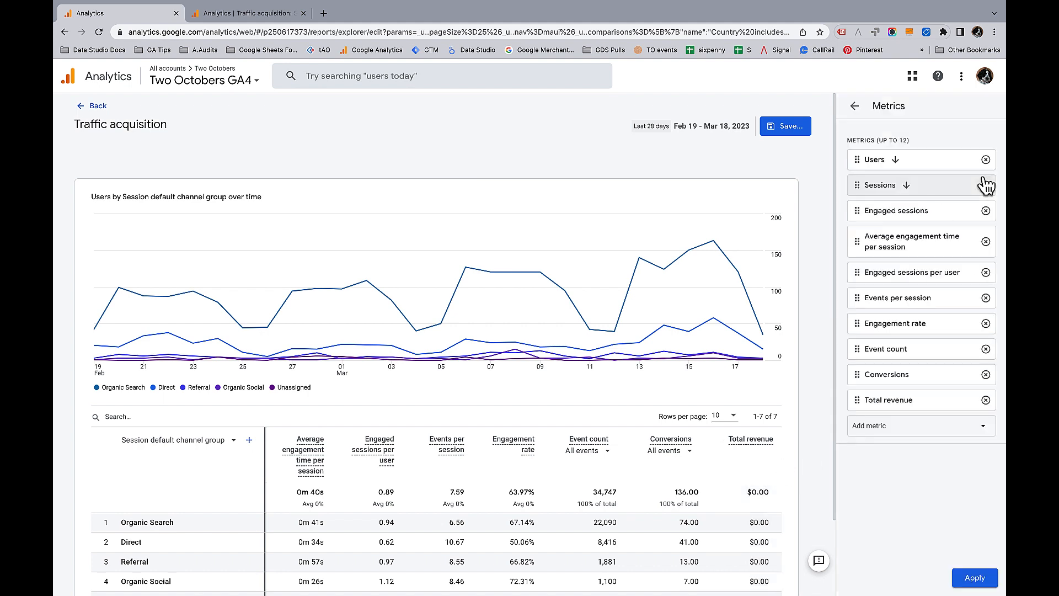
left_click(987, 399)
left_click(972, 578)
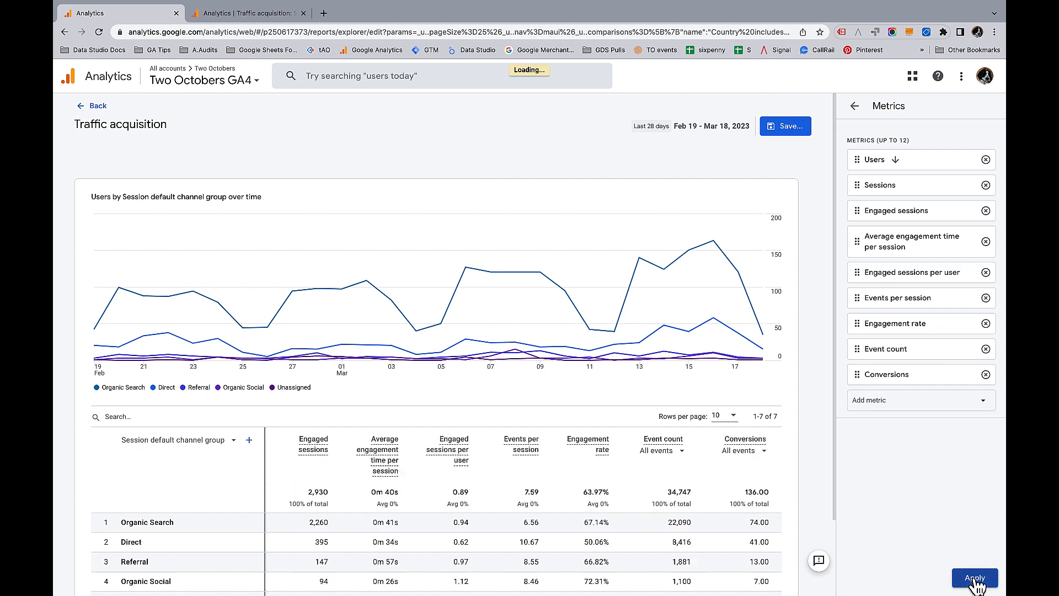
- Save the changes to the current report and return to the Traffic acquisition report
left_click(793, 134)
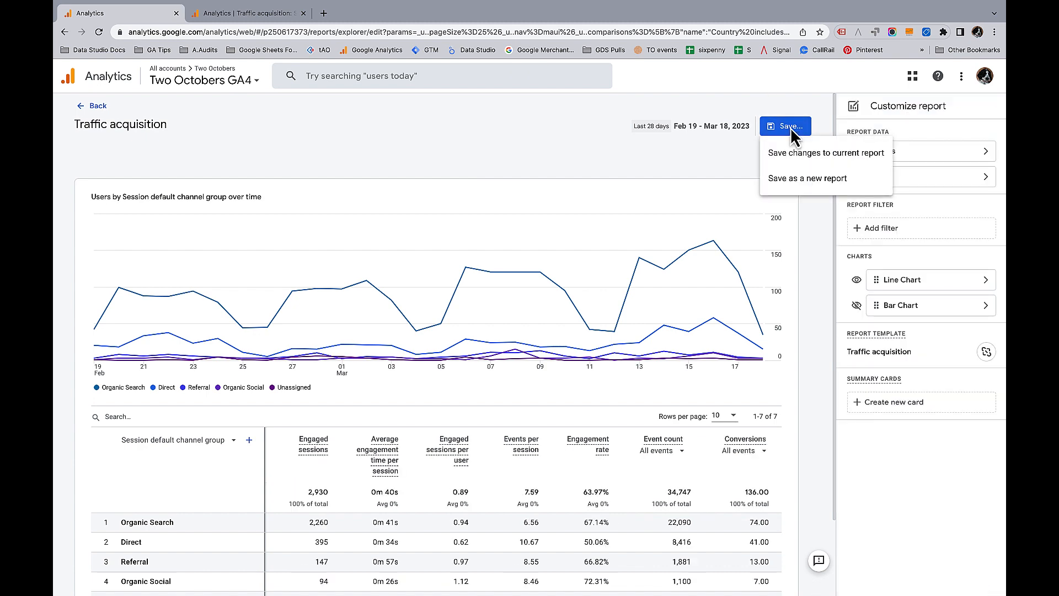
left_click(809, 151)
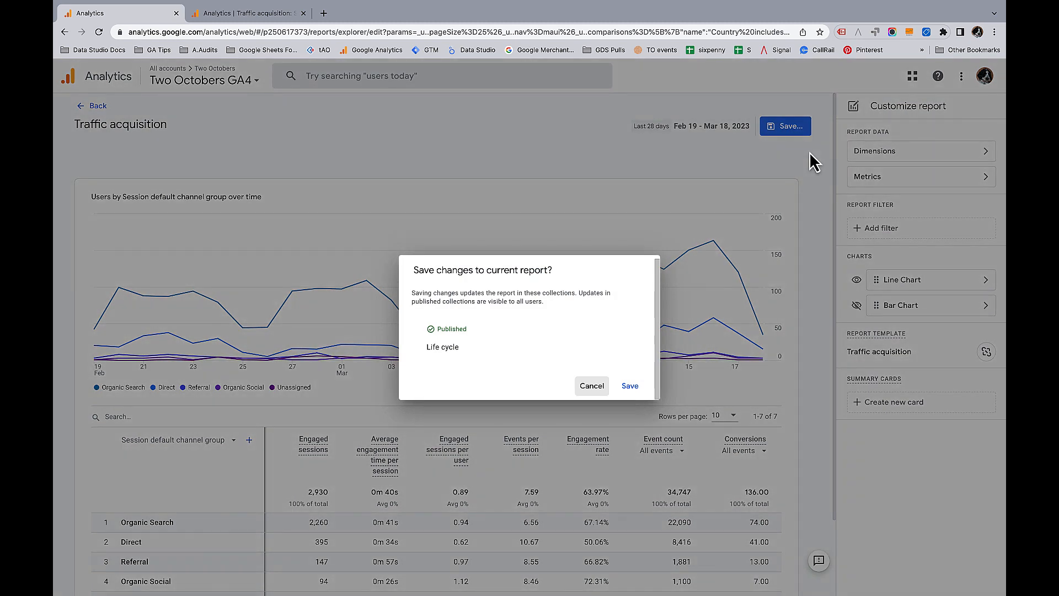
left_click(630, 386)
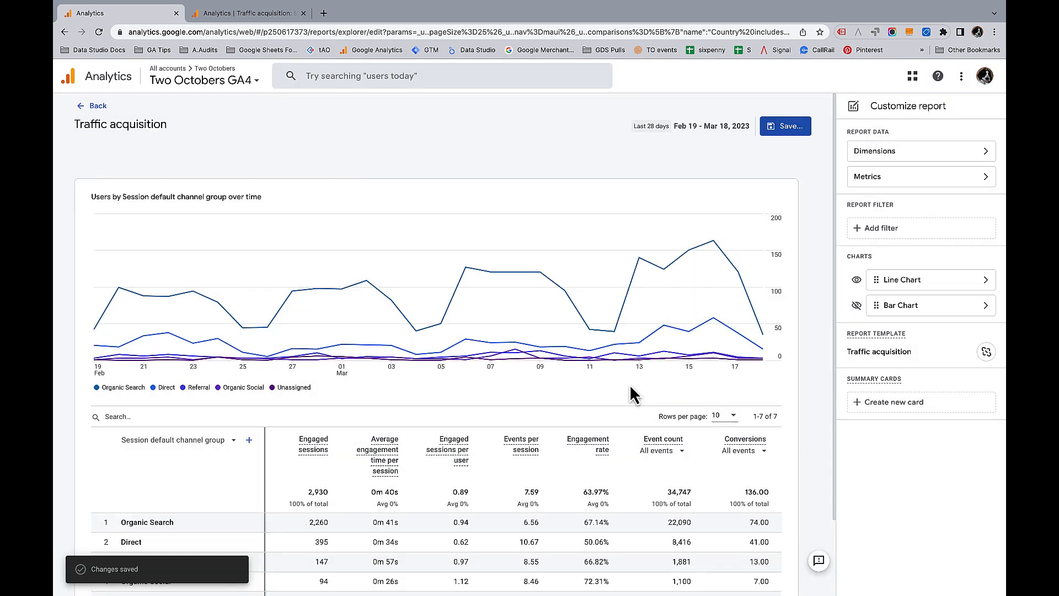
left_click(97, 108)
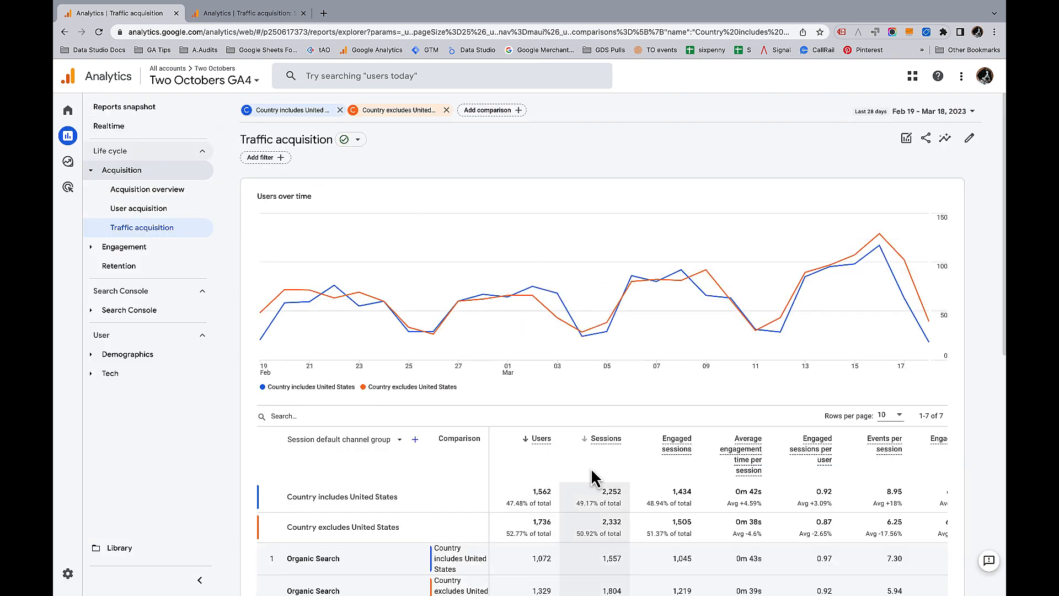
- Review the metric columns and channel rows in the customized Traffic acquisition table
scroll(636, 479, "right", 5)
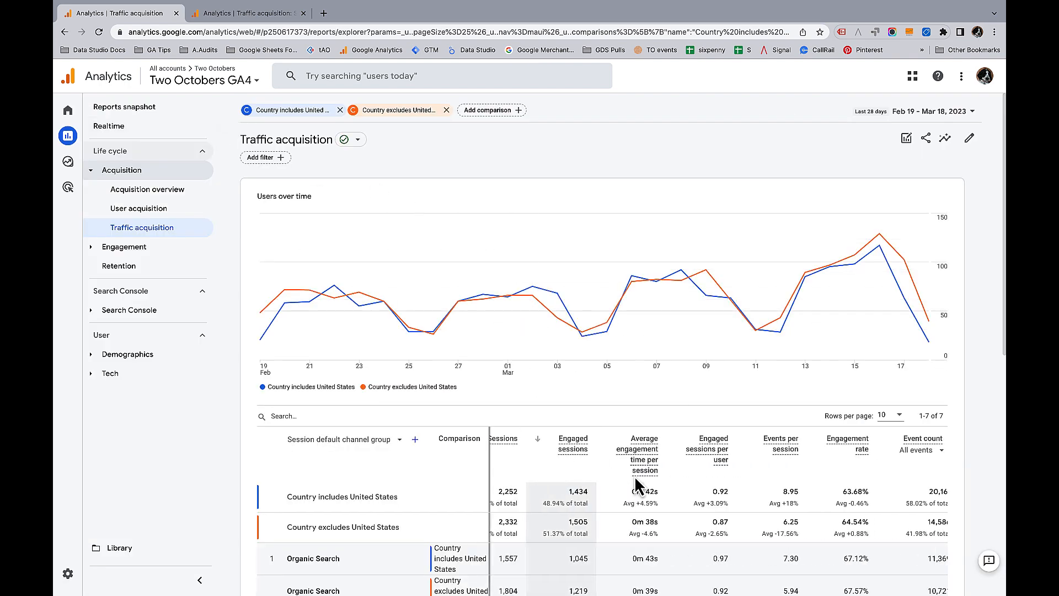
scroll(635, 479, "left", 5)
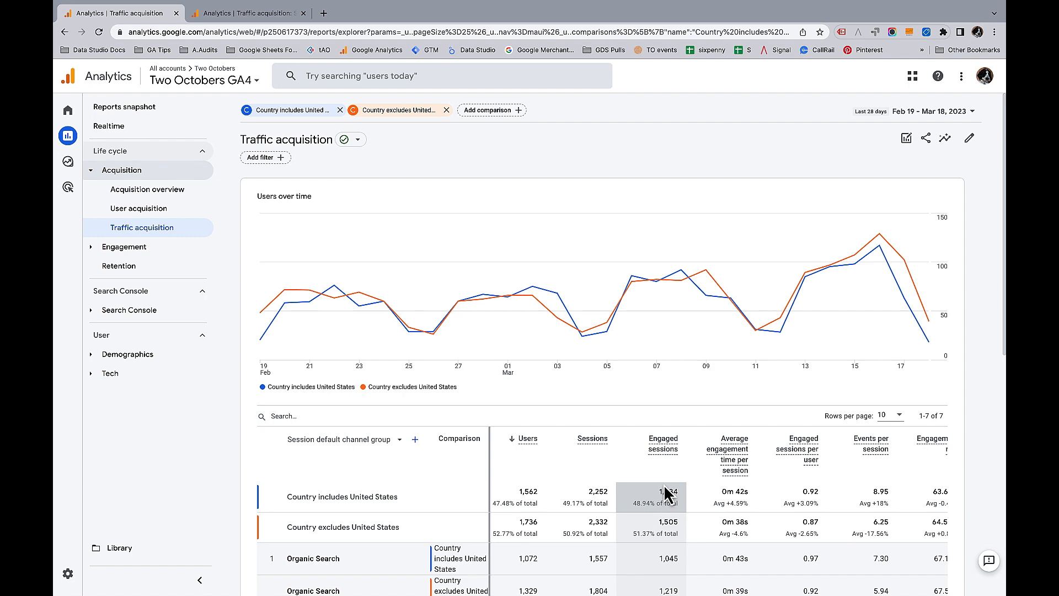
scroll(667, 493, "right", 1)
scroll(623, 463, "left", 1)
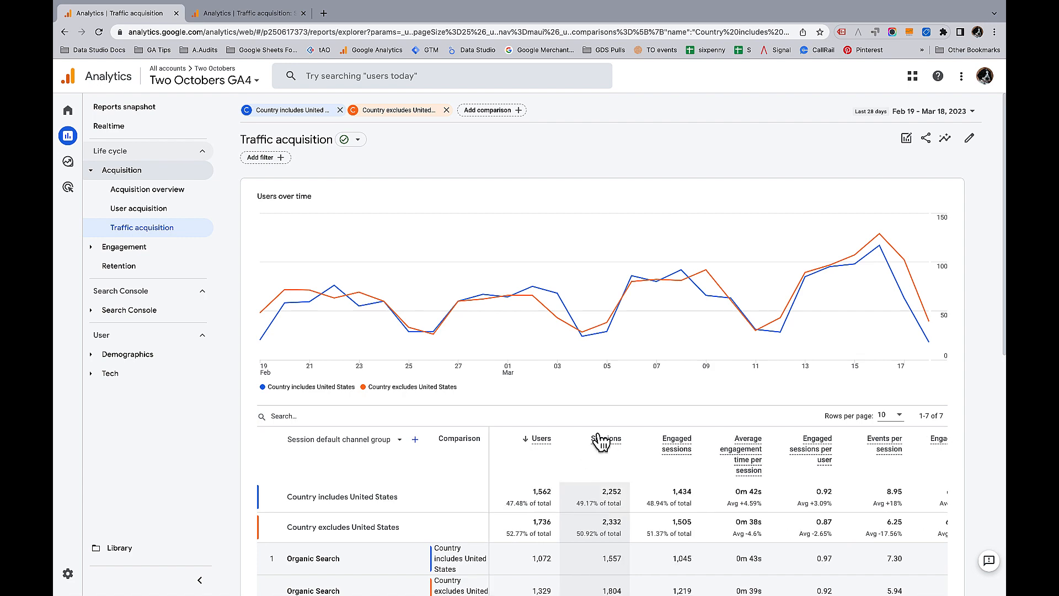
scroll(600, 441, "down", 2)
scroll(597, 433, "down", 1)
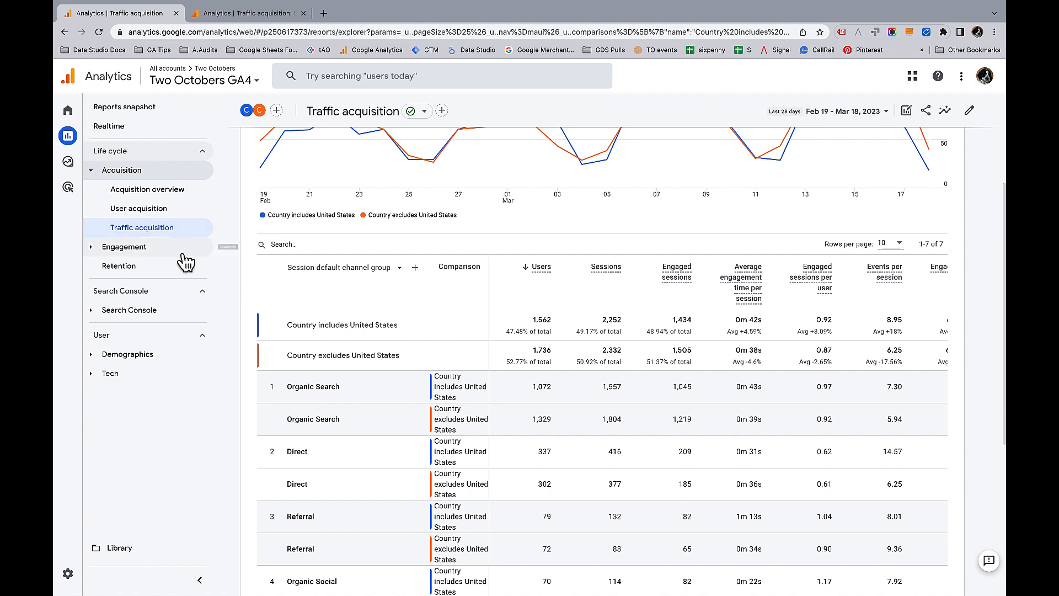
- Open the Landing page report under Engagement and remove the US and non-US comparisons
left_click(132, 253)
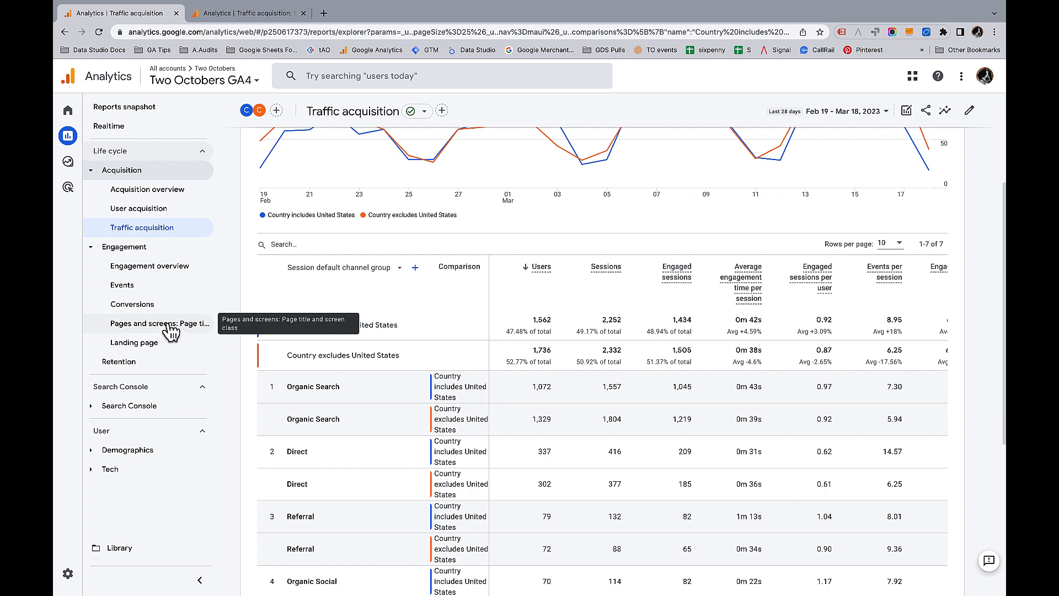
left_click(140, 349)
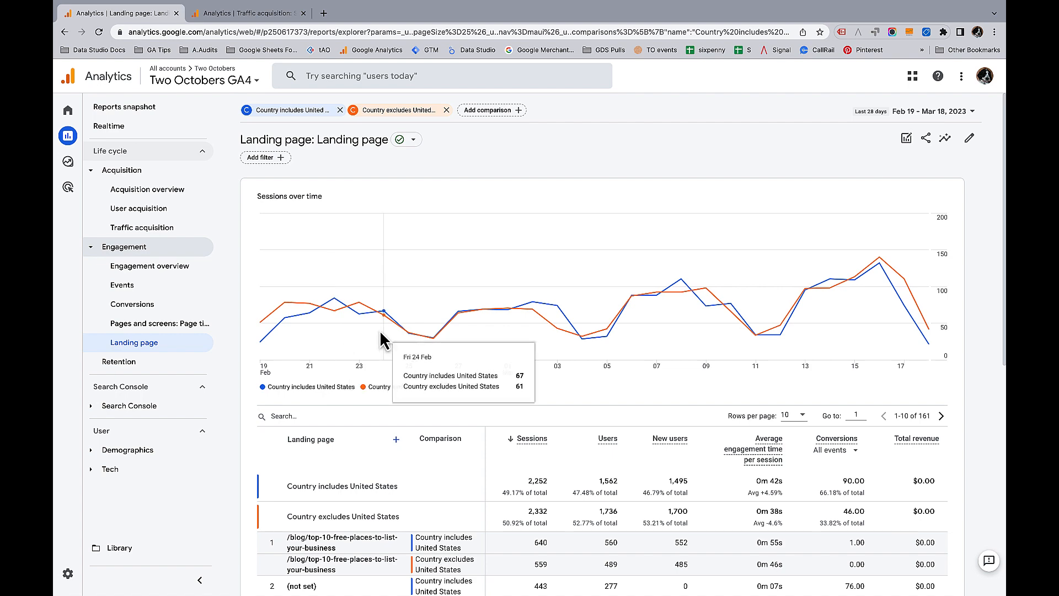
left_click(338, 110)
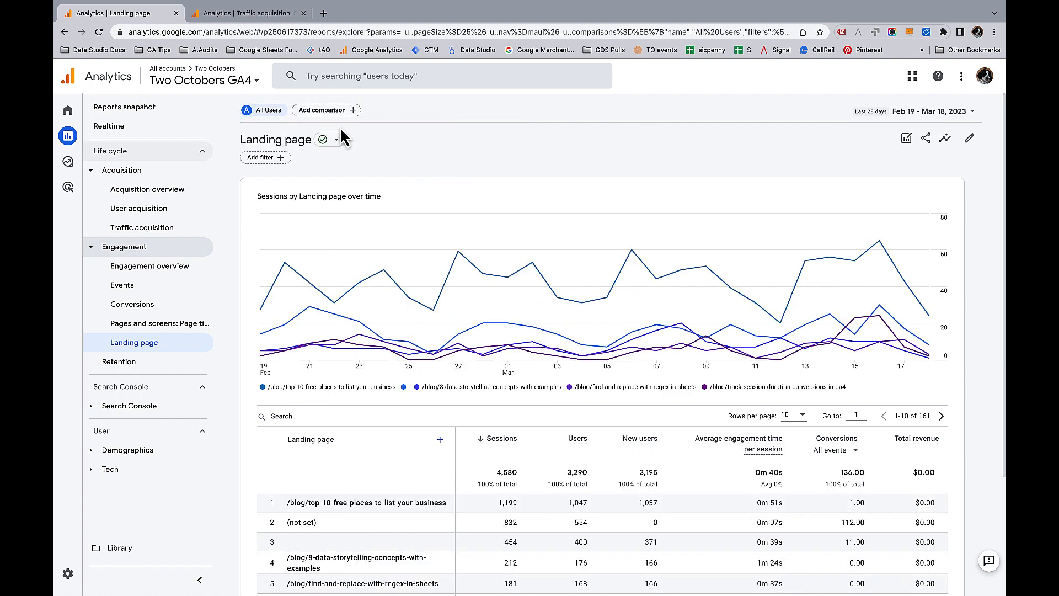
- Start a filter on the Landing page report with an include condition on the Landing page + query string dimension
scroll(407, 463, "down", 2)
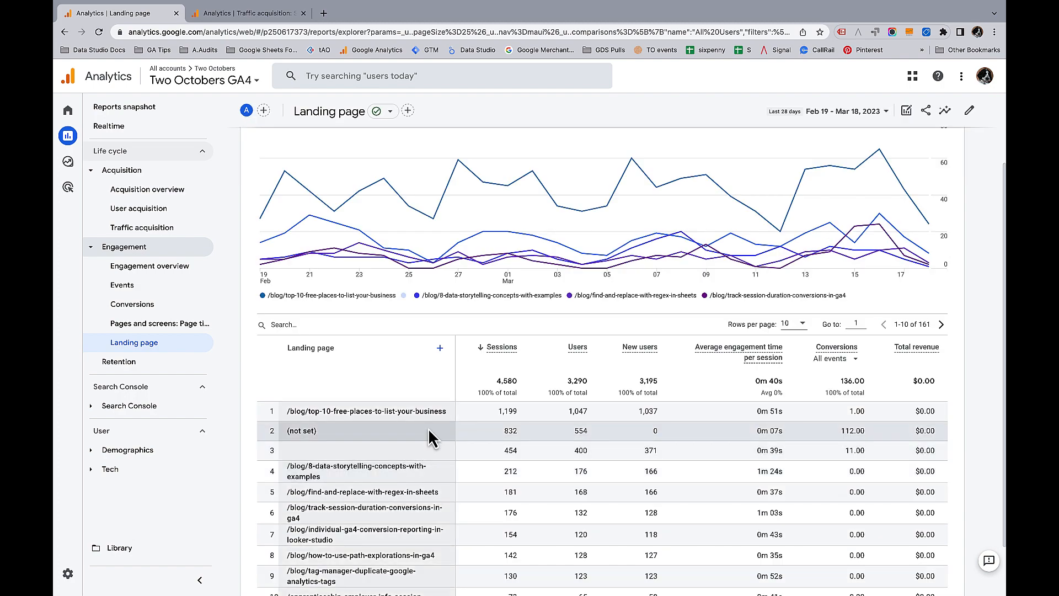
scroll(430, 431, "up", 2)
scroll(434, 436, "down", 1)
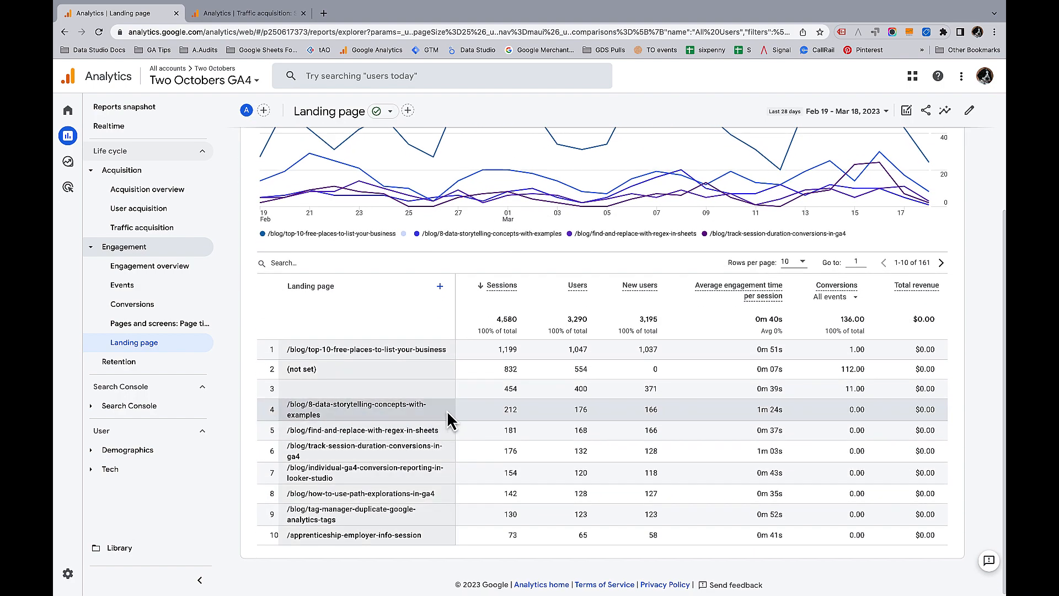
scroll(463, 302, "up", 3)
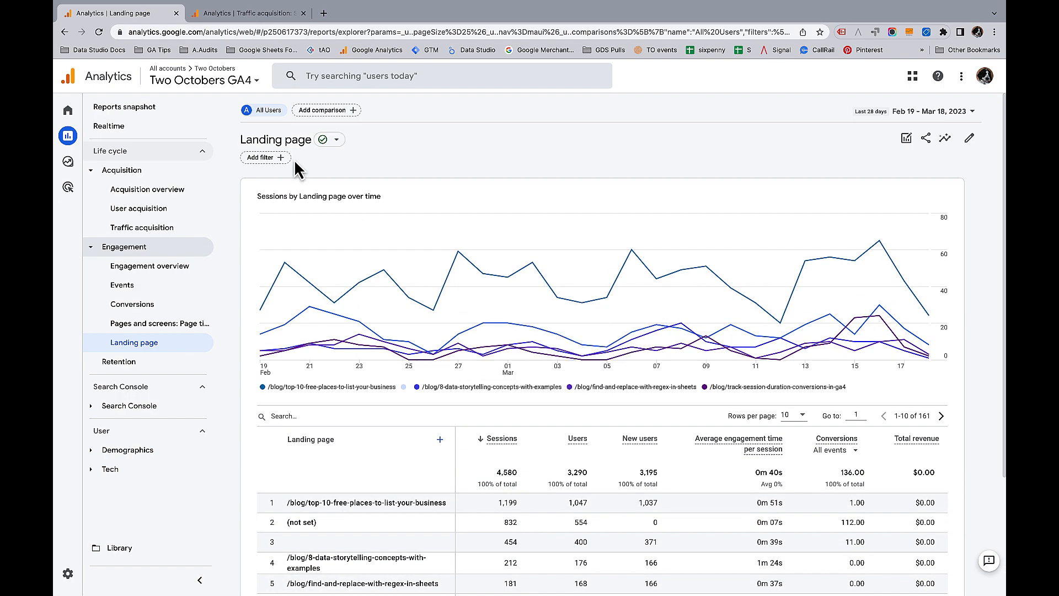
left_click(276, 158)
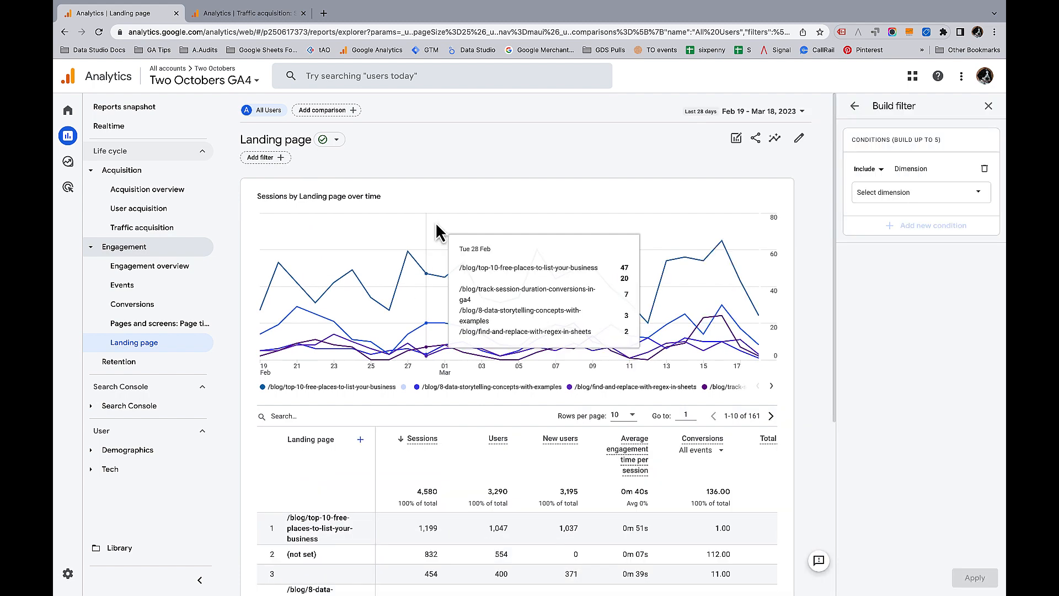
left_click(904, 195)
left_click(913, 204)
left_click(914, 204)
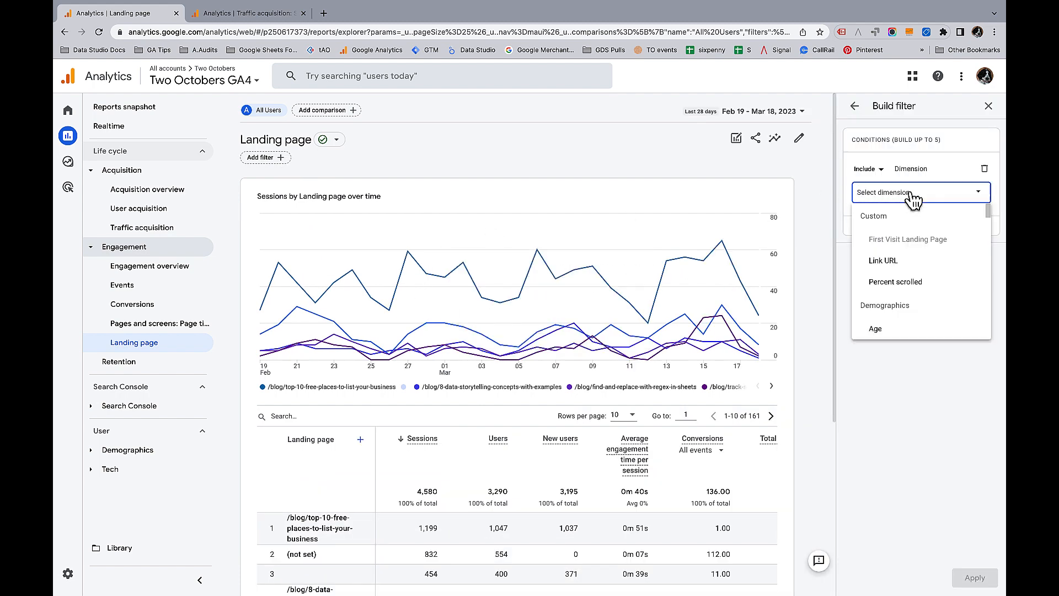
type("Landin")
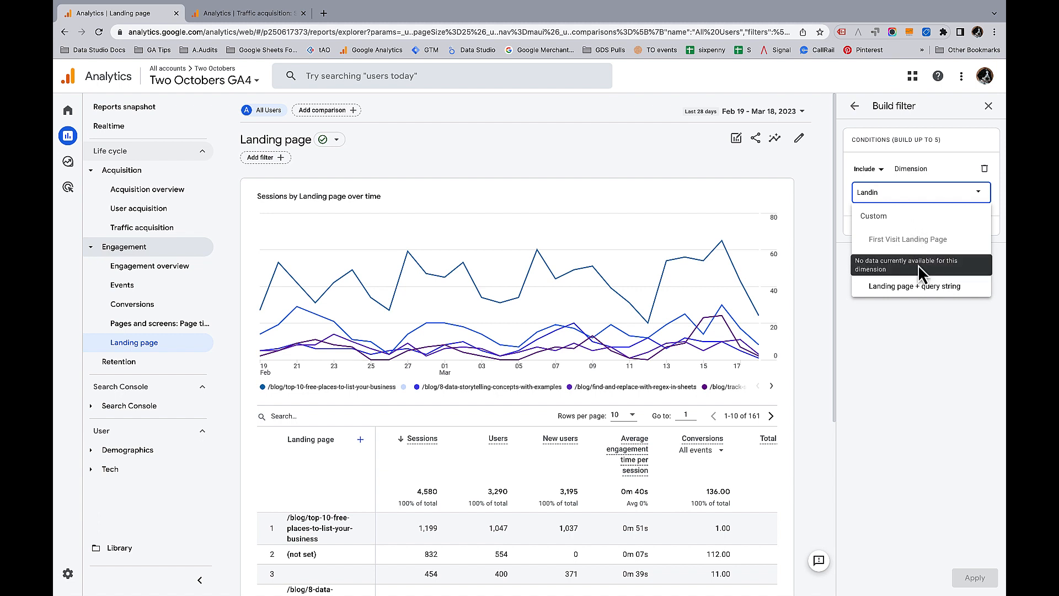
left_click(911, 284)
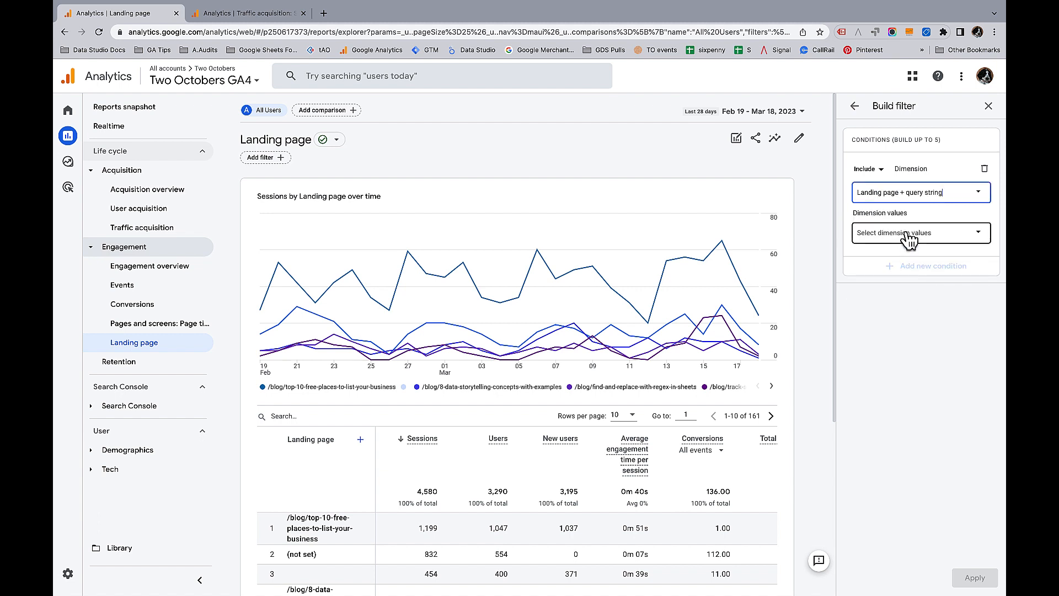
- Choose the first seven blog pages as the filter's landing page values, from top-10-free-places-to-list-your-business through how-to-use-path-explorations-in-ga4
left_click(975, 234)
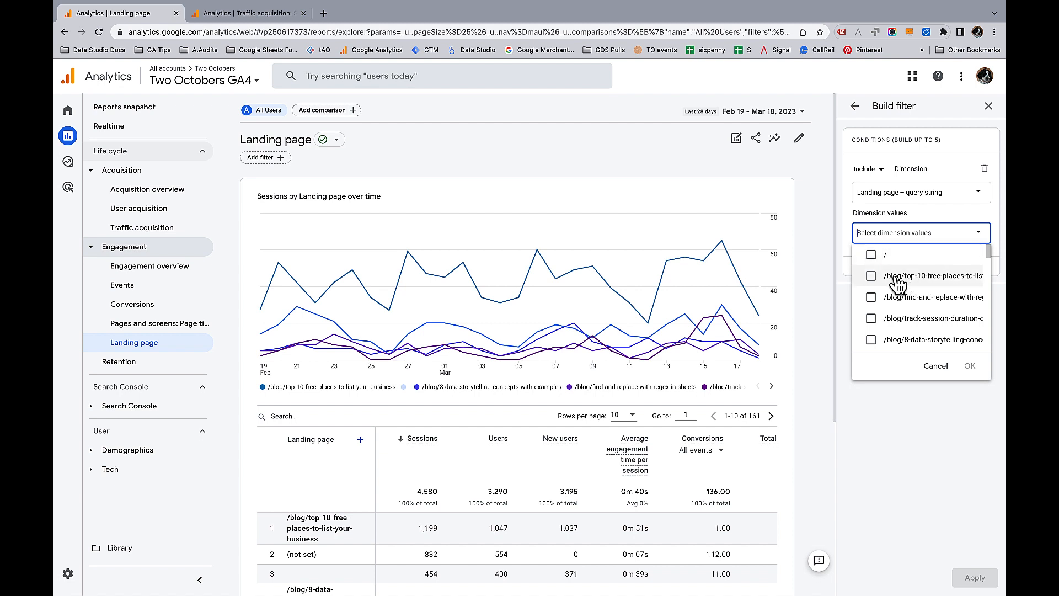
left_click(872, 276)
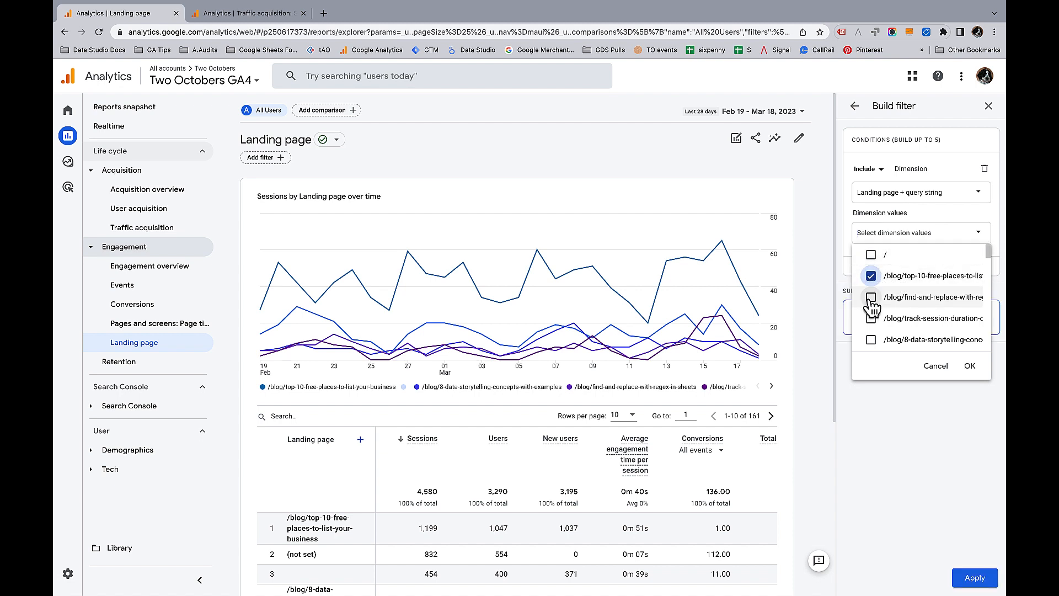
left_click(871, 298)
left_click(873, 320)
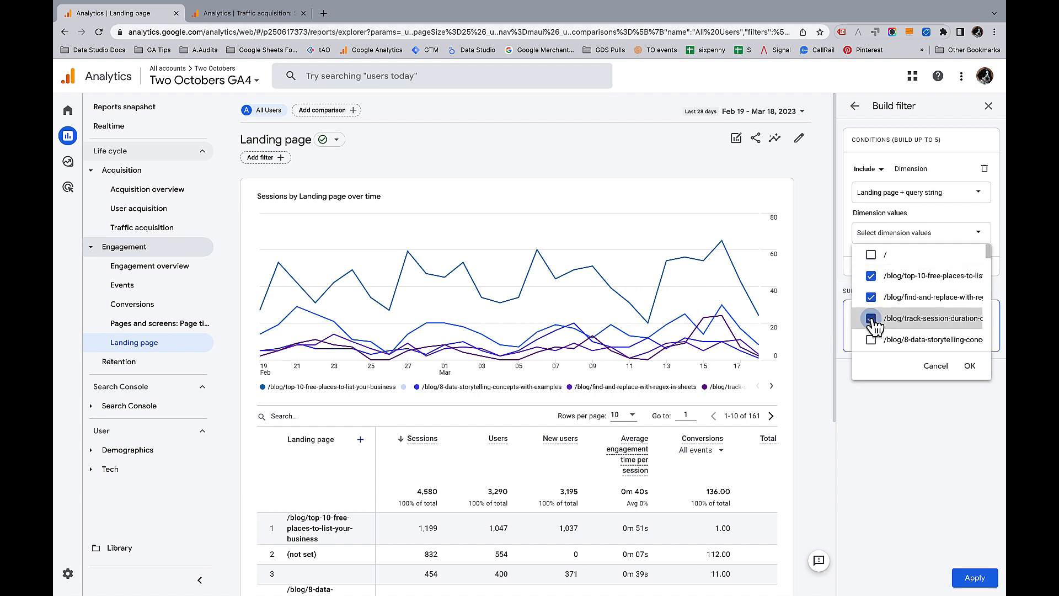
left_click(874, 341)
scroll(913, 345, "down", 2)
left_click(871, 255)
left_click(871, 276)
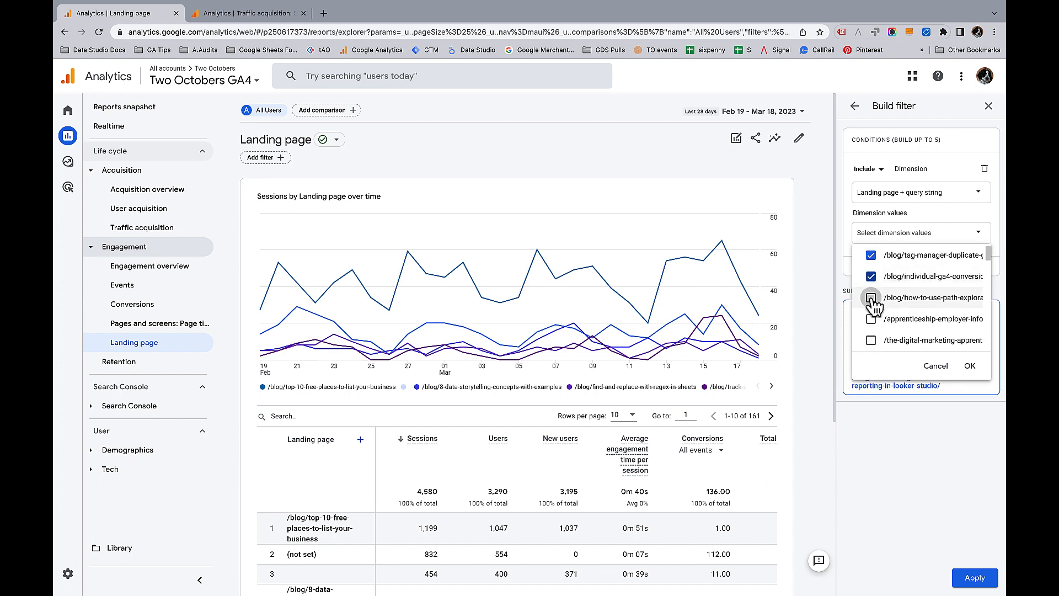
left_click(871, 298)
- Include the blog pages on digital marketing industry updates, effective content distribution strategy and scroll tracking reporting, and apply the filter
scroll(900, 334, "down", 3)
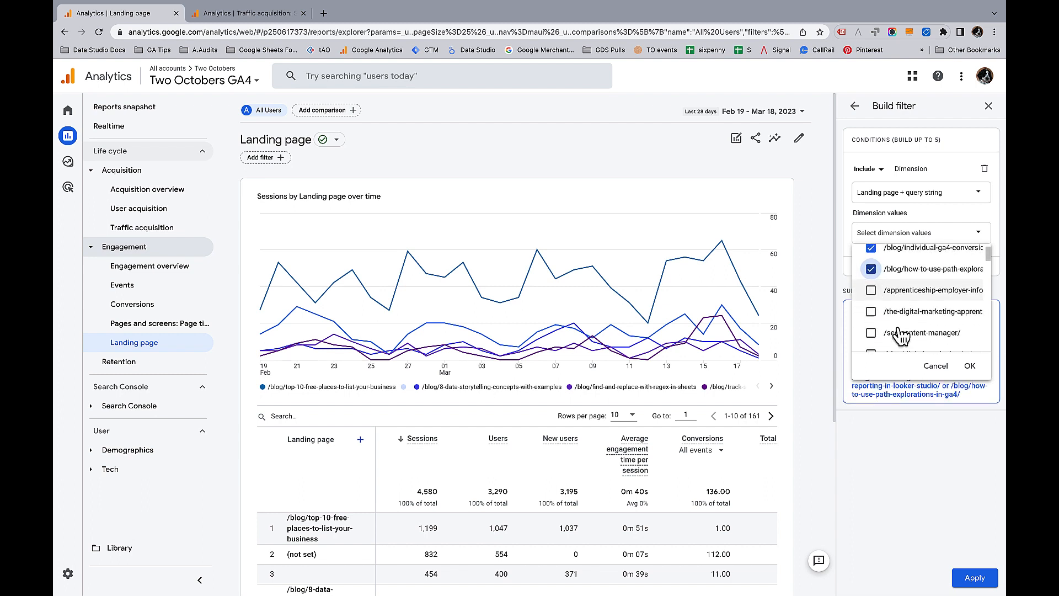
left_click(872, 292)
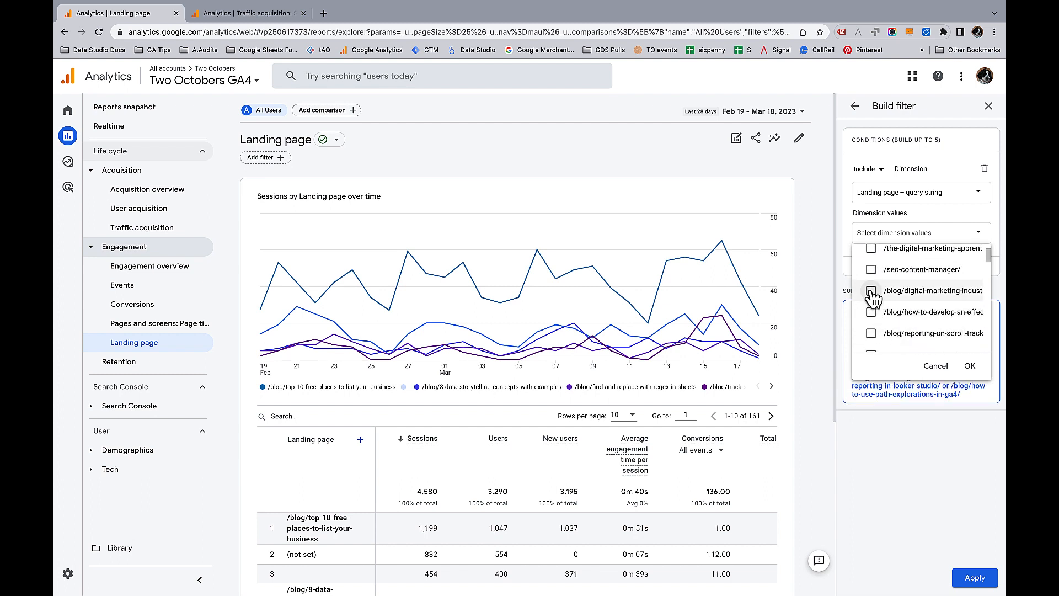
left_click(872, 312)
left_click(871, 333)
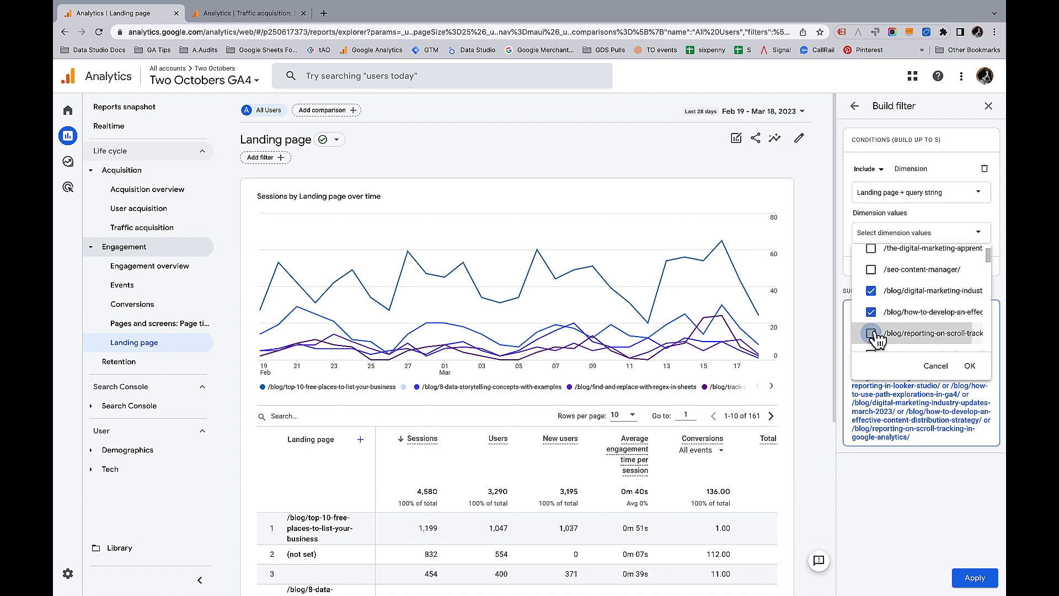
left_click(970, 365)
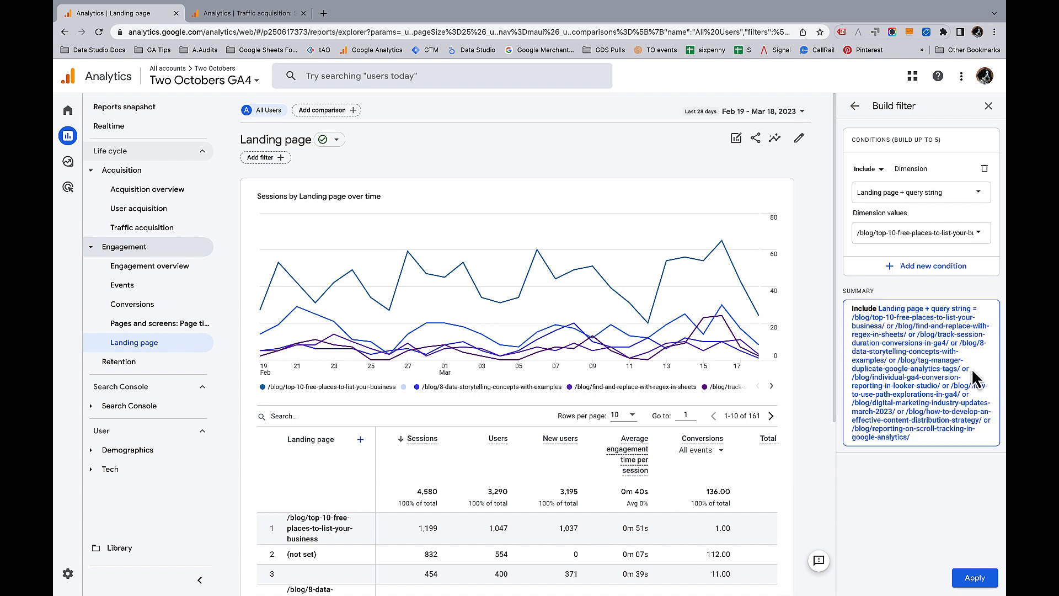
left_click(975, 578)
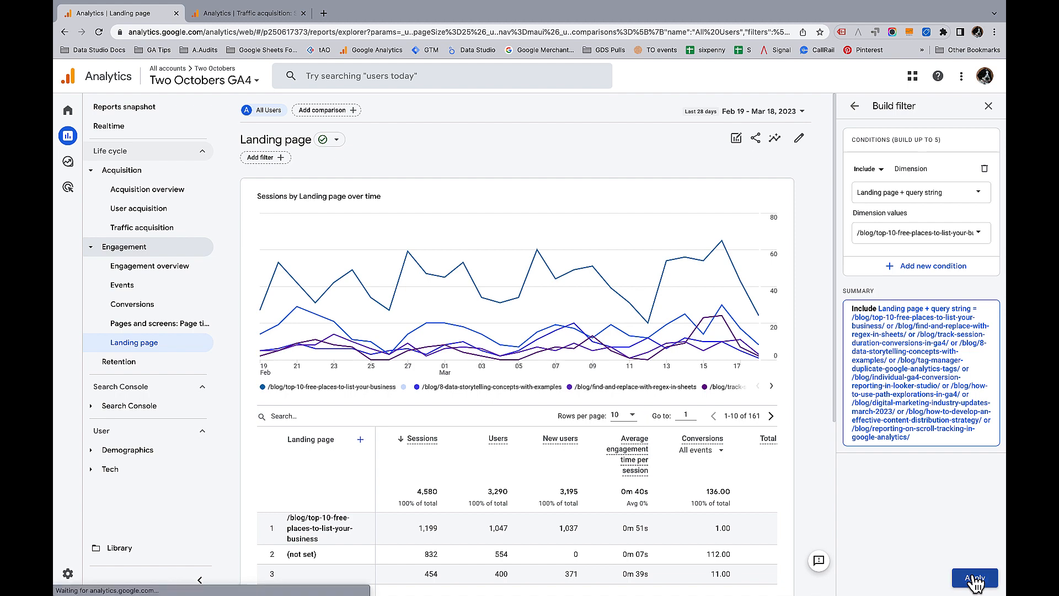
- Add Country as a secondary dimension to the Landing page table and review the rows by country
scroll(543, 442, "down", 2)
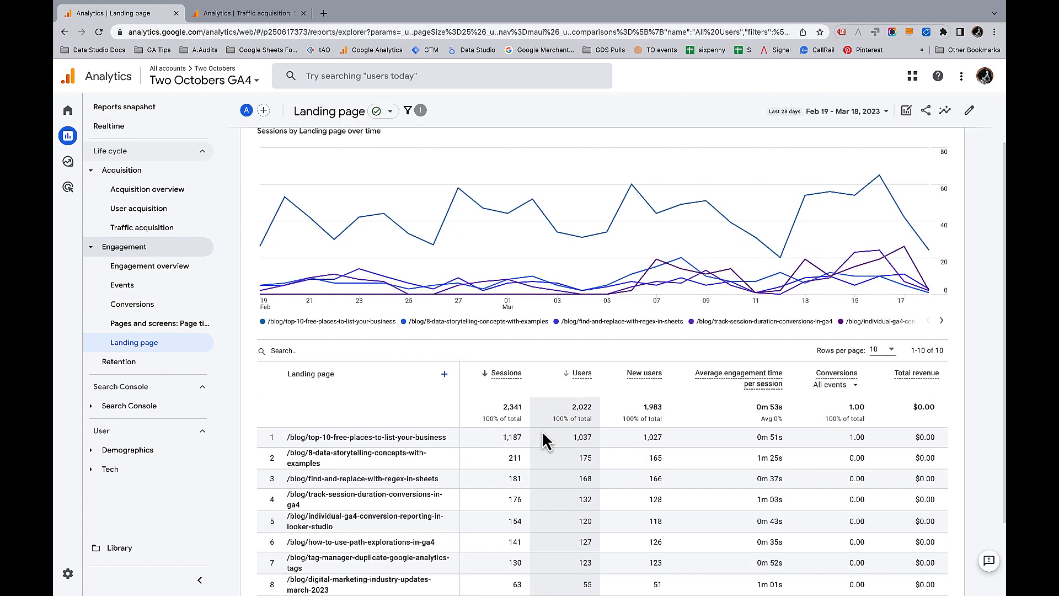
left_click(445, 374)
type("C")
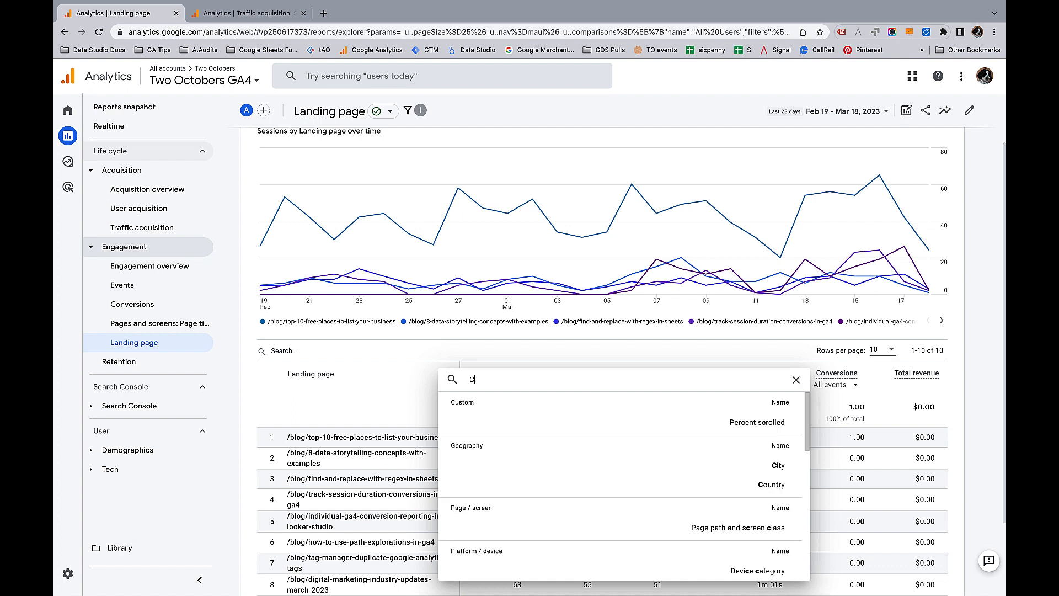
type("ountry")
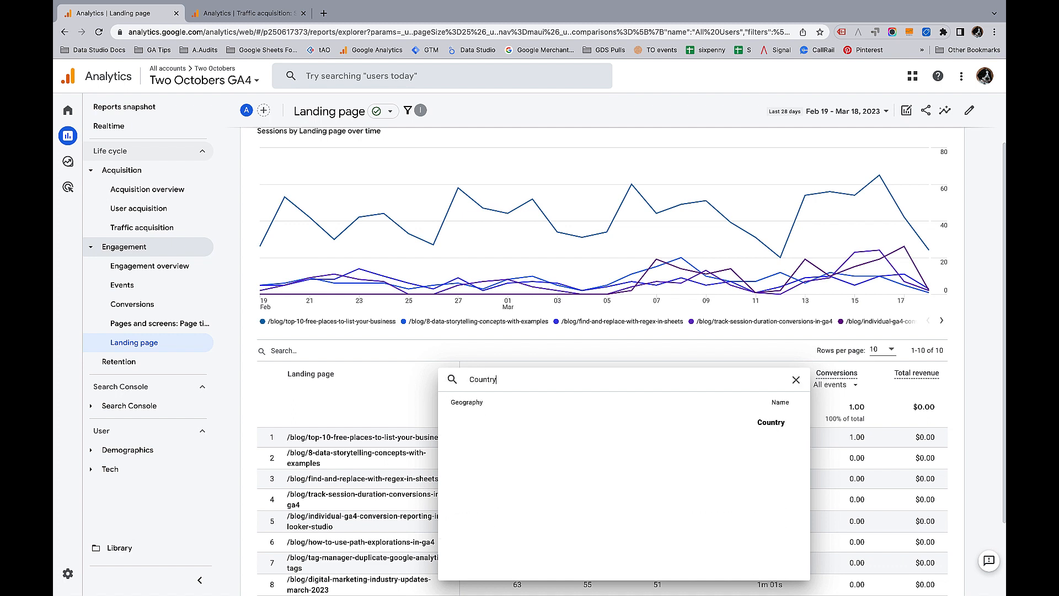
left_click(741, 425)
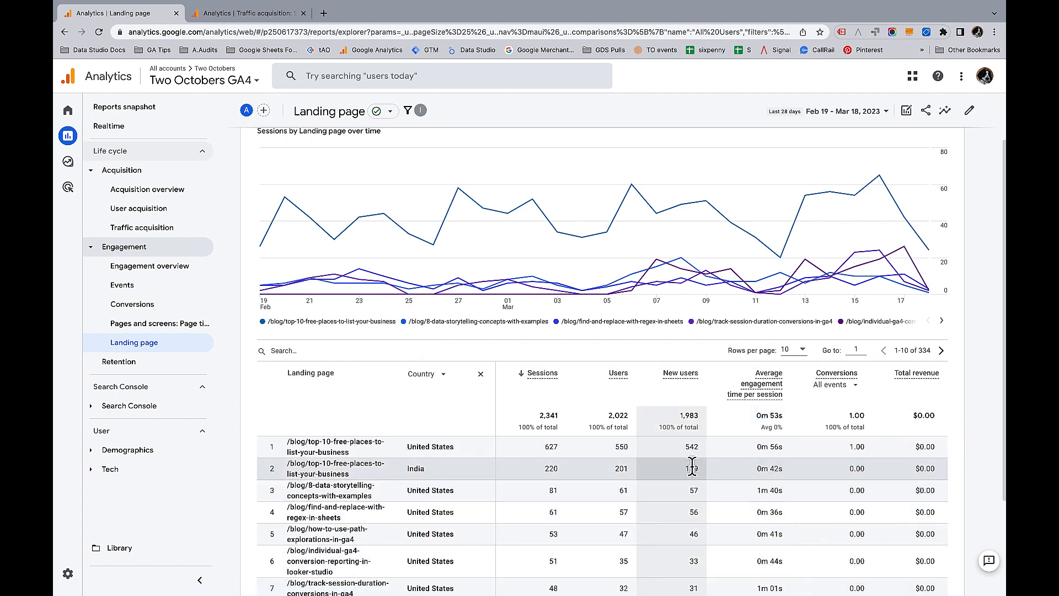
scroll(688, 473, "down", 2)
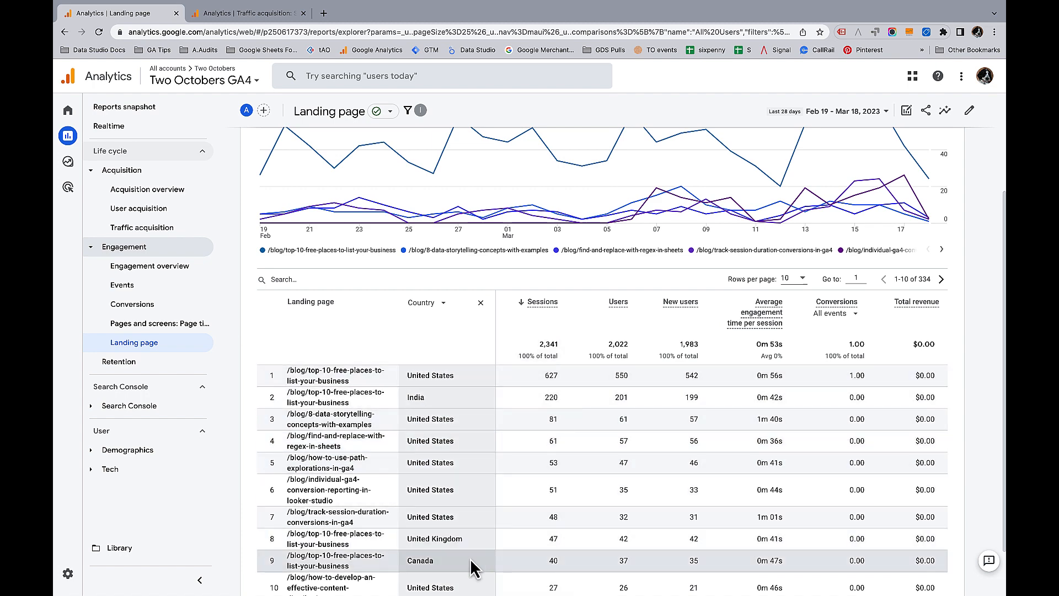
- Reopen the Landing page report's filter and add a second condition on the Country dimension
scroll(470, 558, "up", 4)
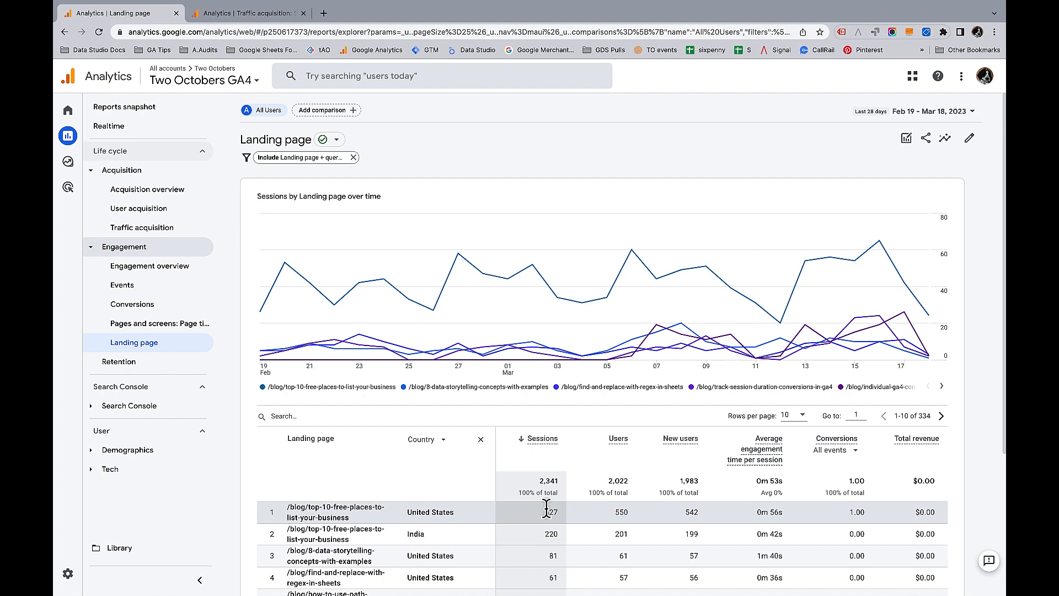
left_click(317, 157)
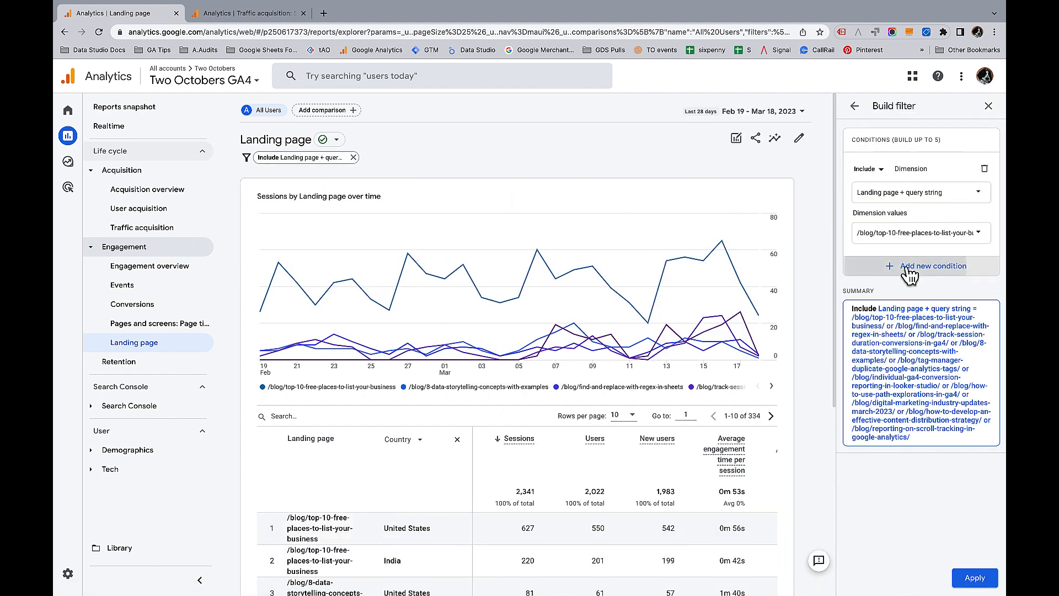
left_click(908, 268)
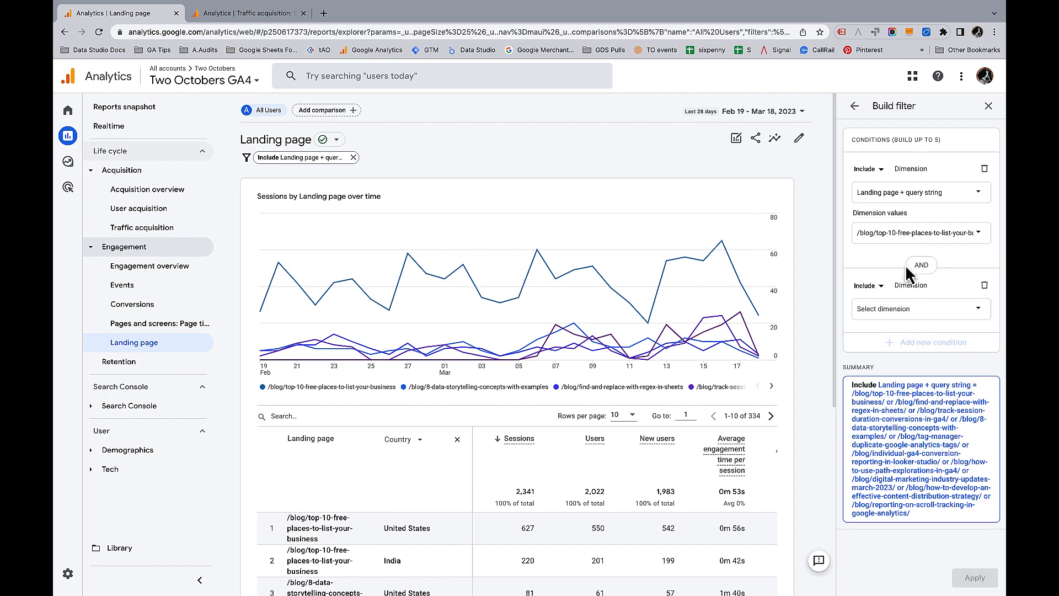
left_click(881, 310)
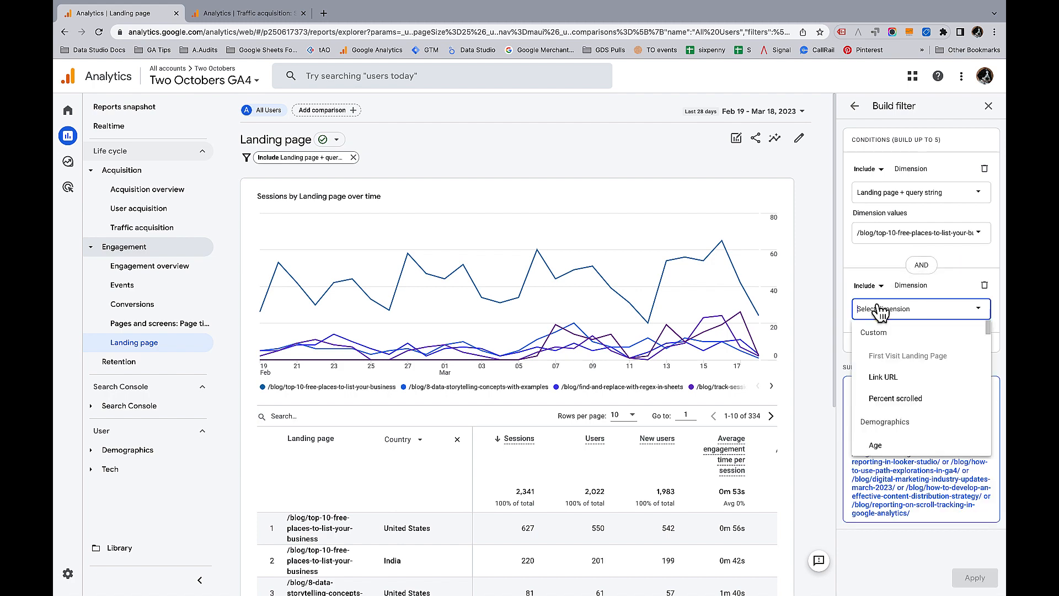
type("Count")
left_click(889, 356)
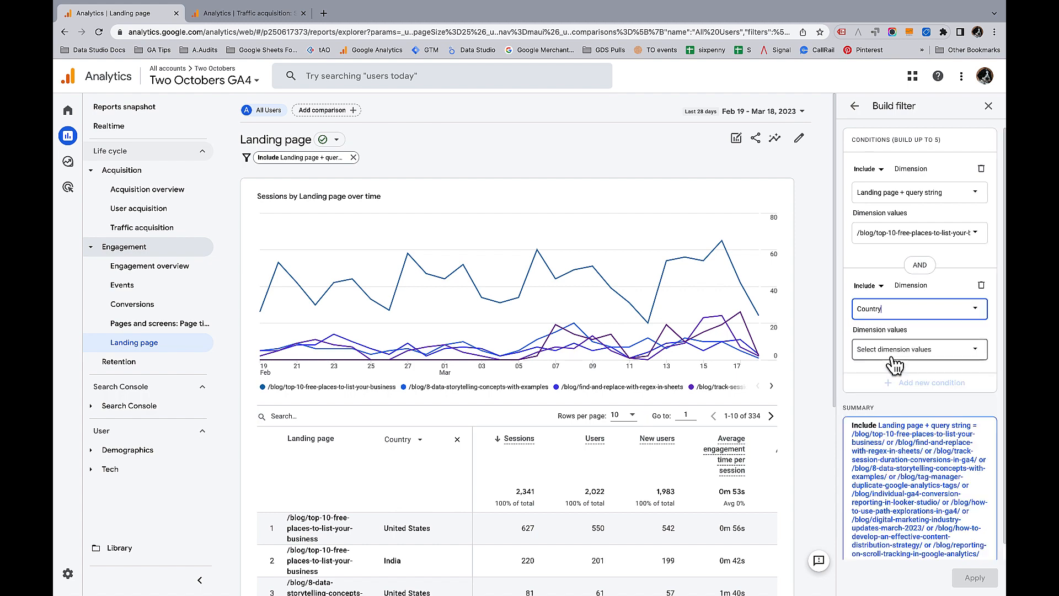
- Set the Country condition to exclude United States, apply the filter and view the resulting table
left_click(881, 286)
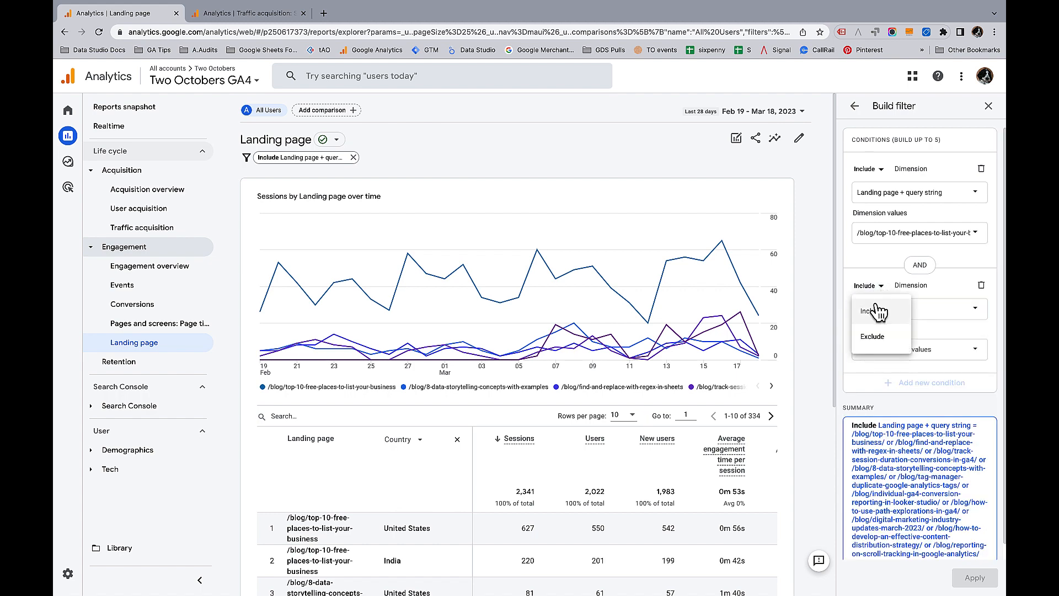
left_click(872, 337)
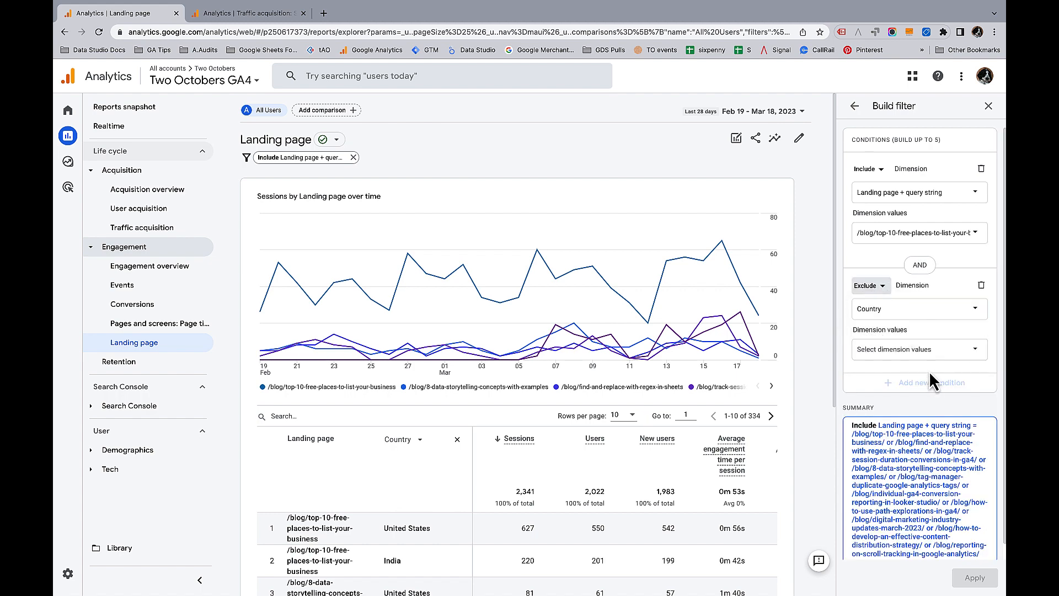
left_click(927, 353)
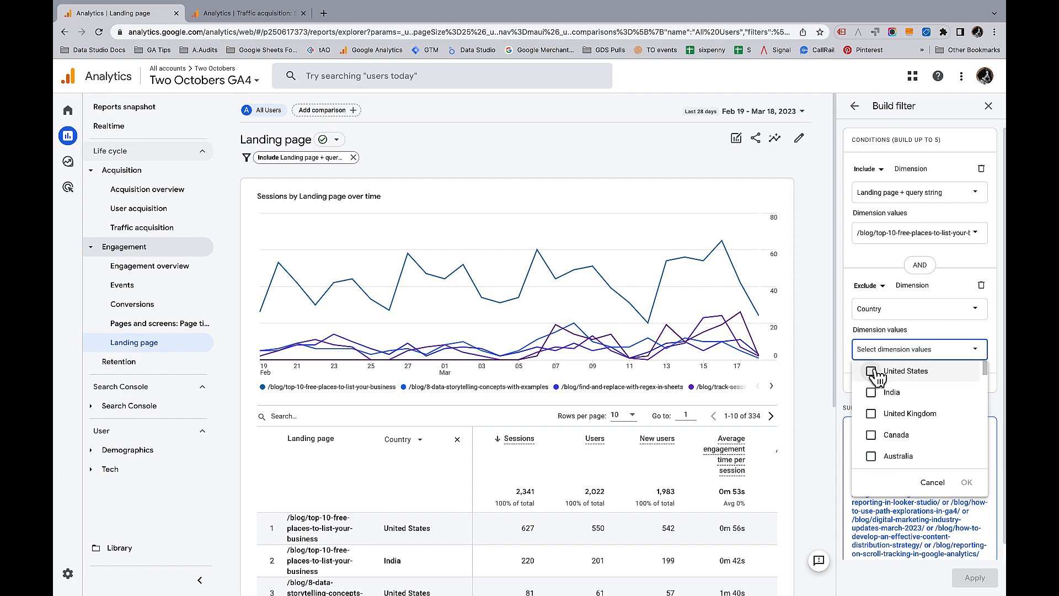
left_click(873, 372)
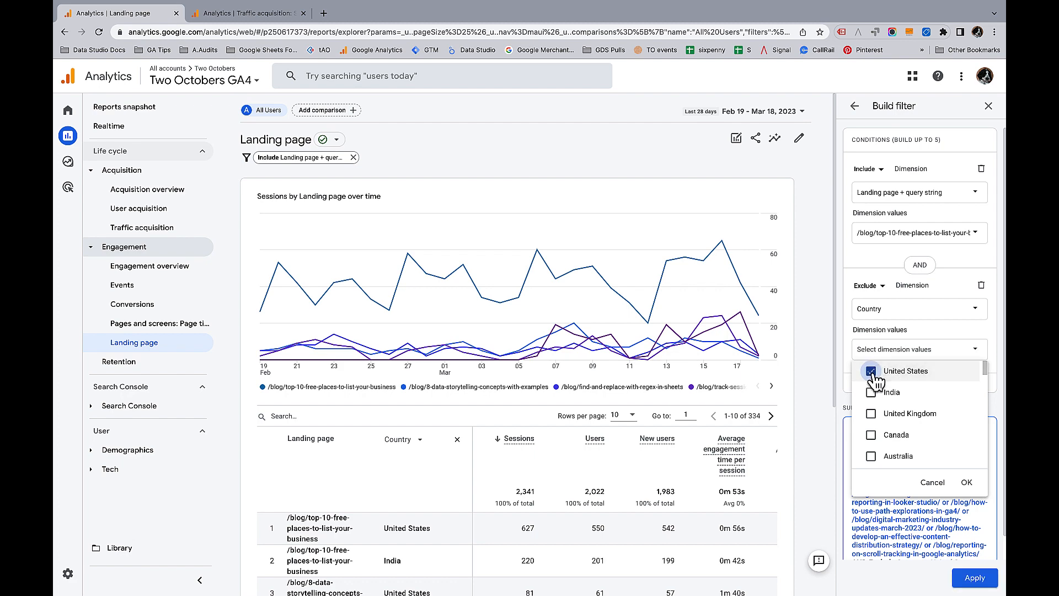
left_click(975, 578)
scroll(738, 485, "down", 3)
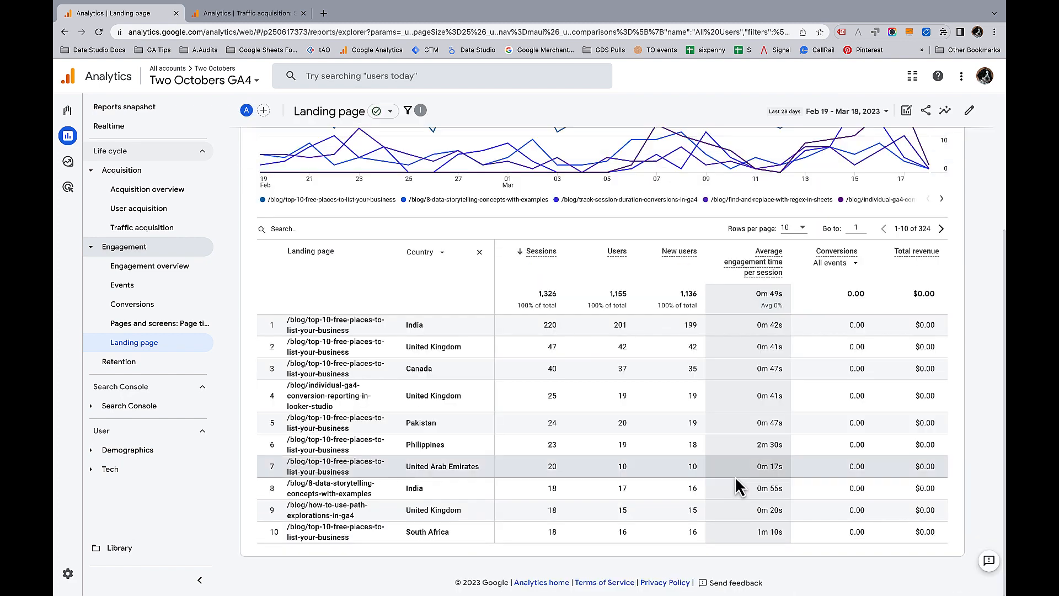